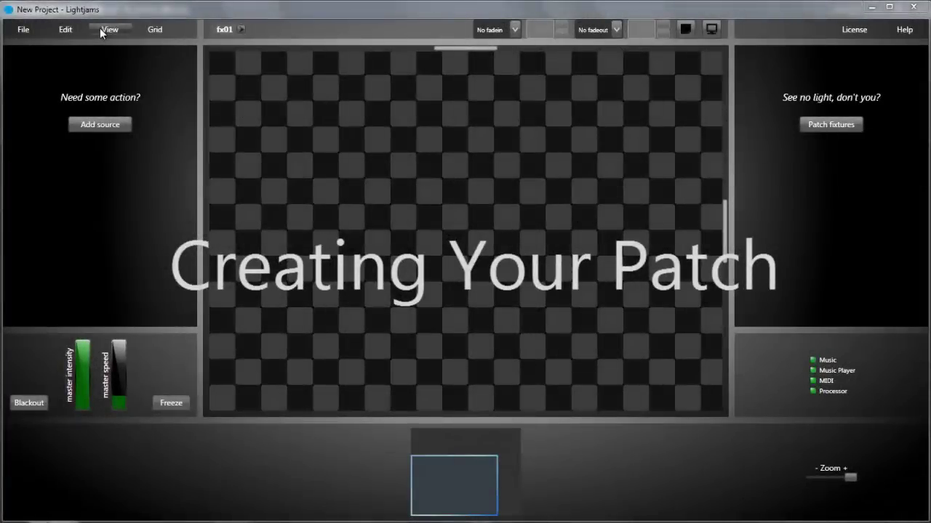
Step: Open the View menu over the new project's empty grid
{"action": "left_click", "coordinate": [99, 27]}
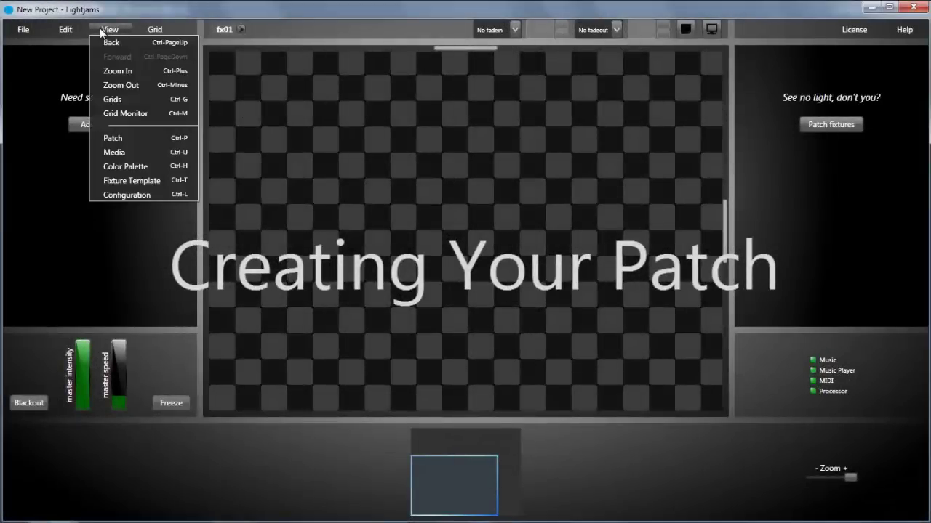
Step: Switch to the Patch view and expand the Generic fixture templates
{"action": "left_click", "coordinate": [114, 138]}
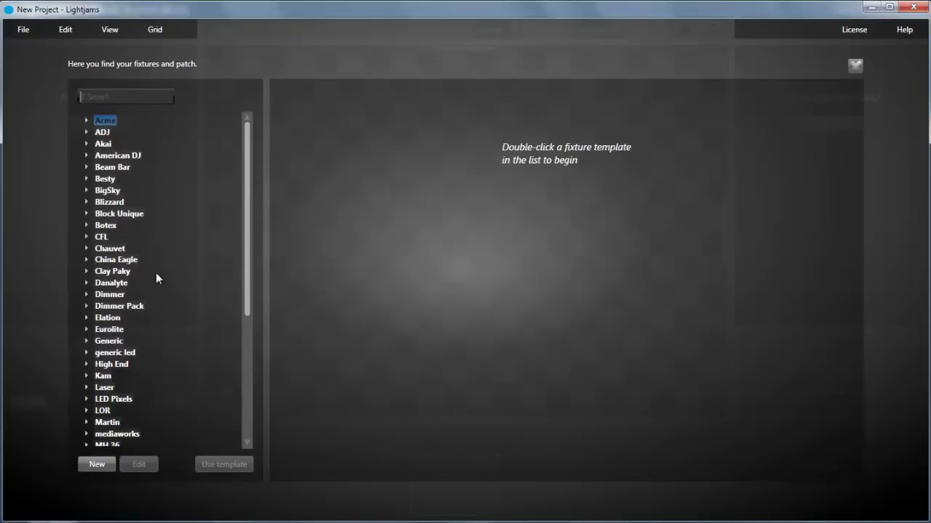
{"action": "double_click", "coordinate": [103, 341]}
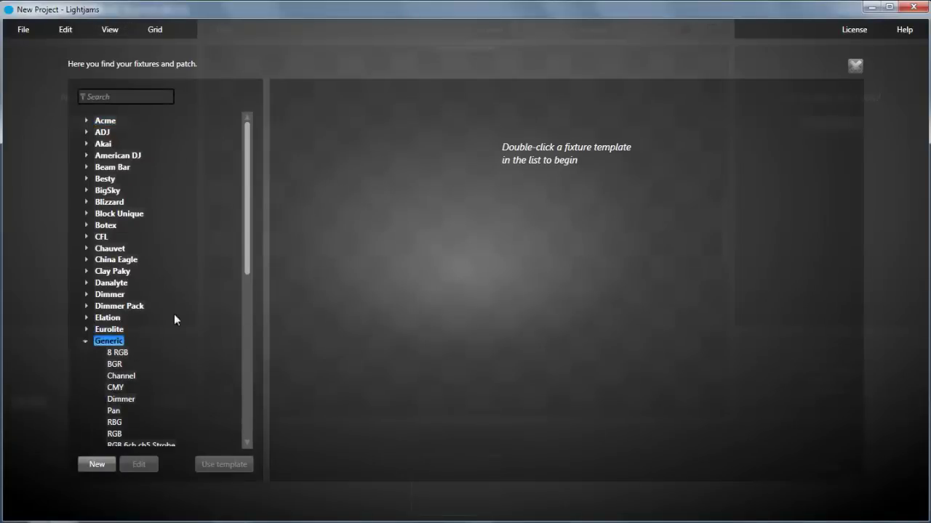
{"action": "left_click_drag", "start_coordinate": [247, 266], "coordinate": [246, 319]}
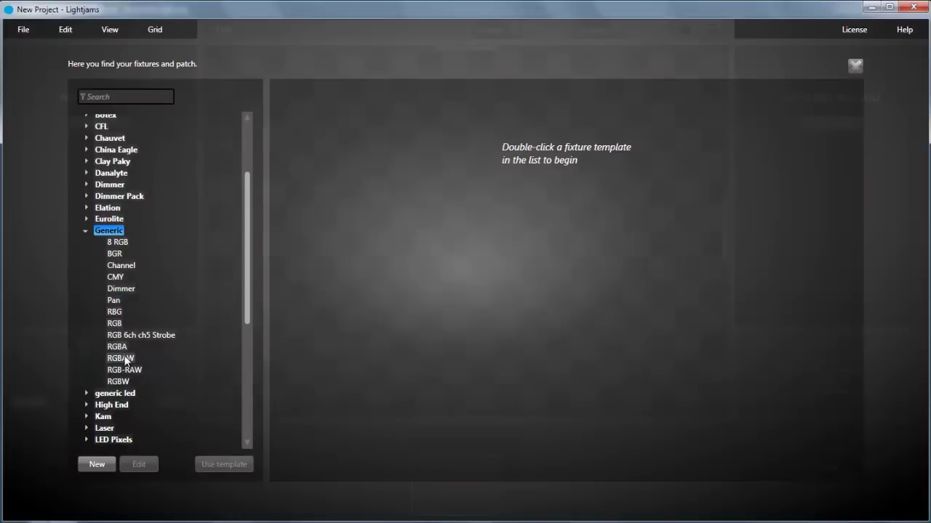
Step: Filter the fixture library for 'martin' and select the Mac 101 template
{"action": "left_click", "coordinate": [102, 93]}
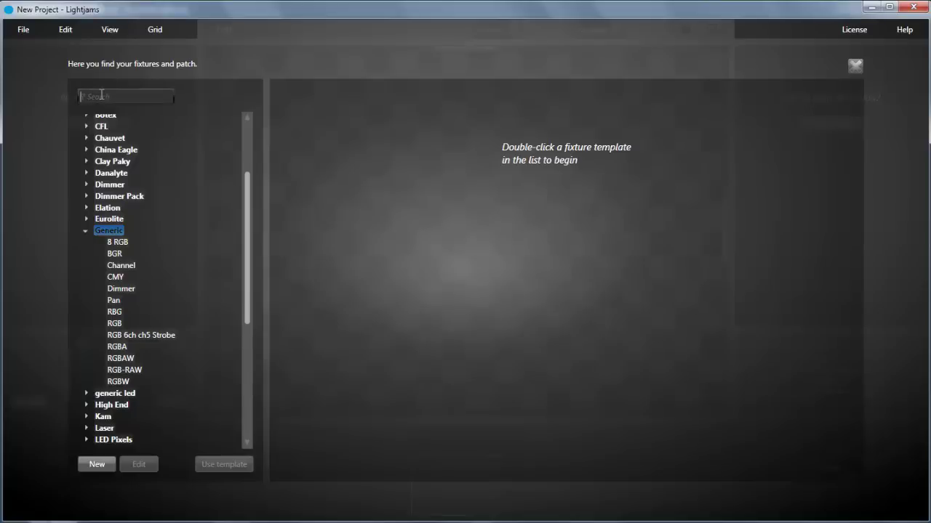
{"action": "type", "text": "martin"}
{"action": "left_click", "coordinate": [115, 156]}
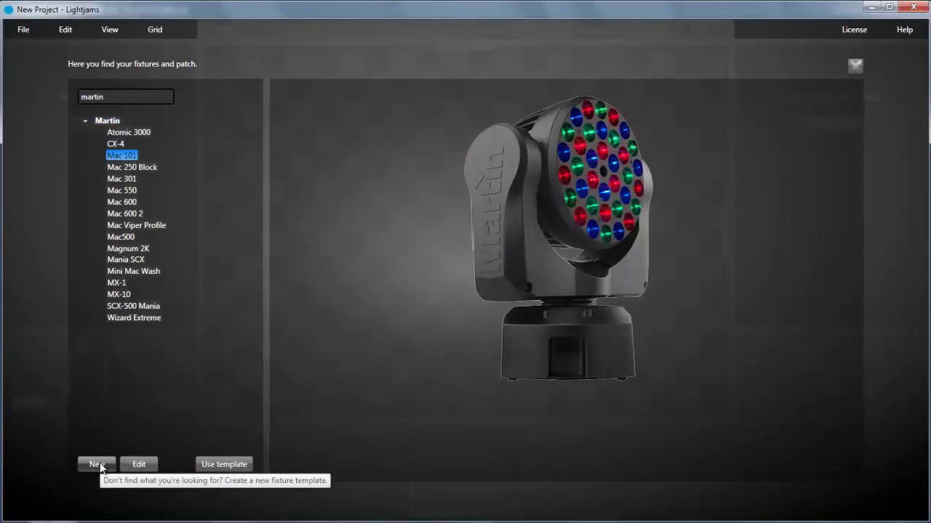
Step: Open the Mac 101 template editor and review its channel attributes and predefined actions
{"action": "left_click", "coordinate": [129, 464]}
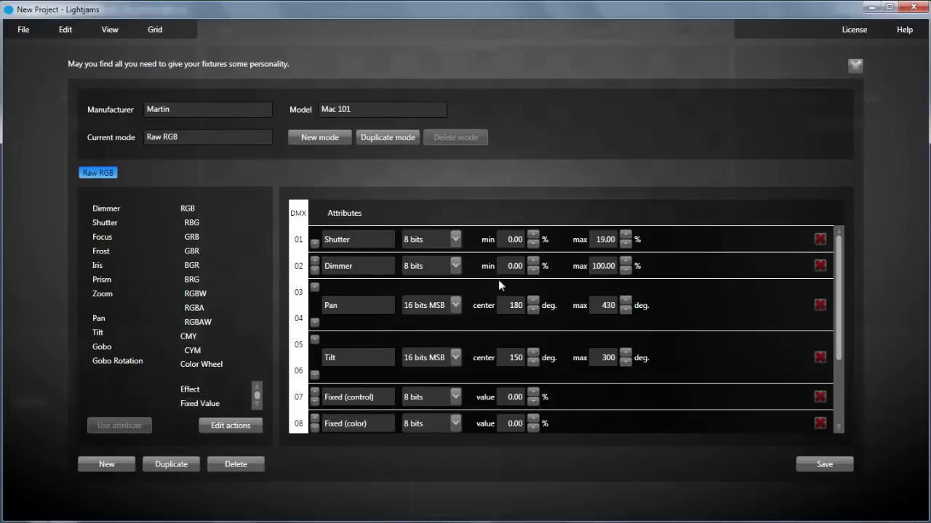
{"action": "mouse_move", "coordinate": [836, 267]}
{"action": "left_mouse_down"}
{"action": "mouse_move", "coordinate": [836, 329]}
{"action": "mouse_move", "coordinate": [837, 263]}
{"action": "left_mouse_up"}
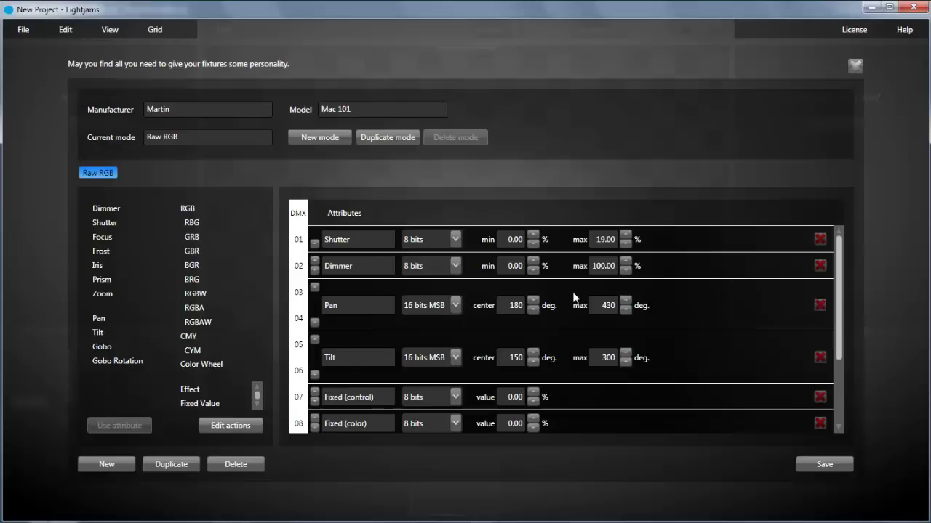
{"action": "left_click", "coordinate": [238, 425]}
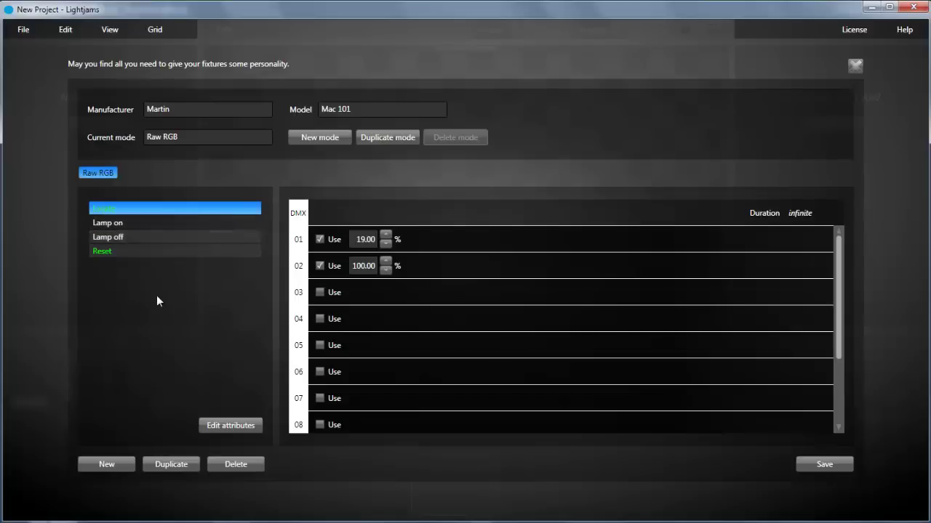
{"action": "left_click", "coordinate": [239, 425]}
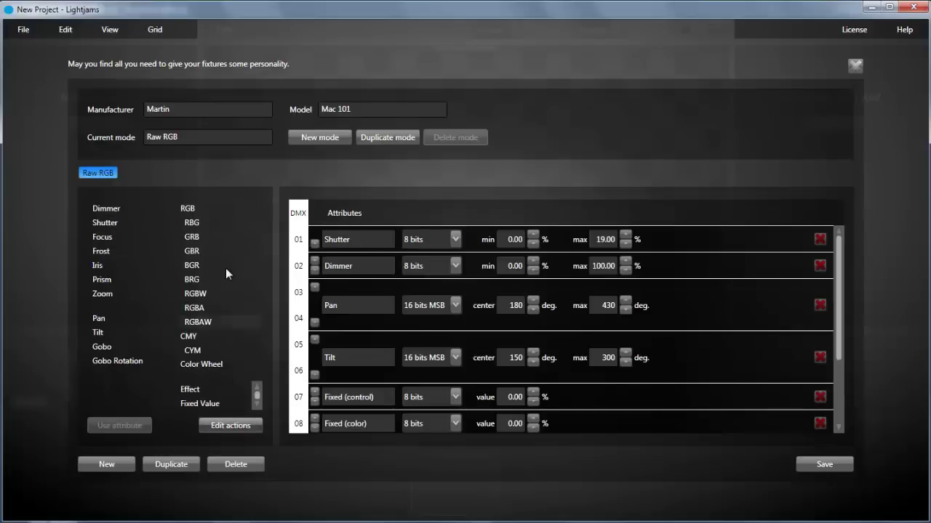
Step: Patch a 10x10 Mac 101 matrix with the first universe set to ArtNET U0
{"action": "left_click", "coordinate": [109, 29]}
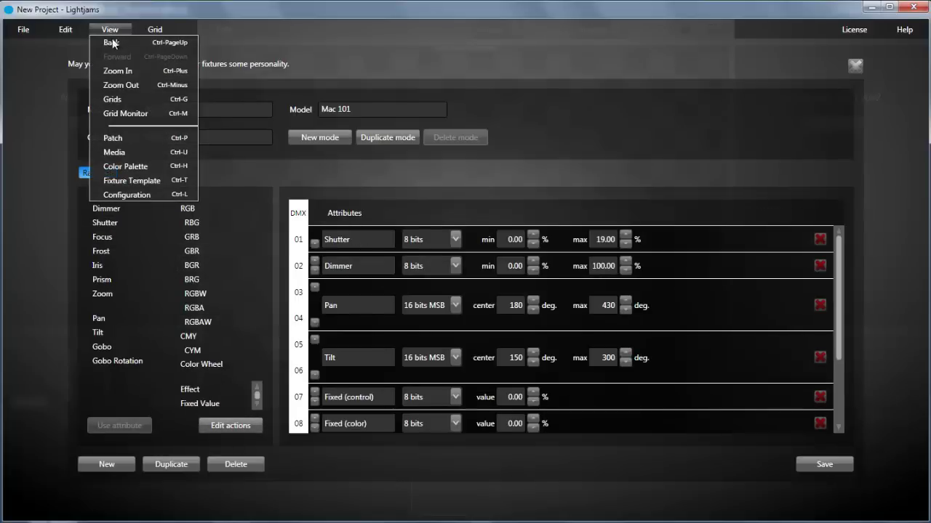
{"action": "left_click", "coordinate": [128, 137]}
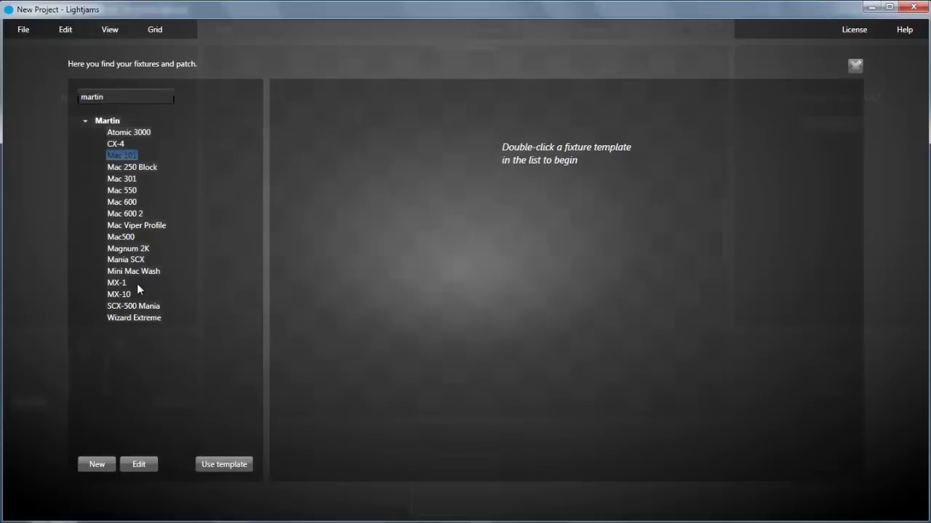
{"action": "left_click", "coordinate": [219, 463]}
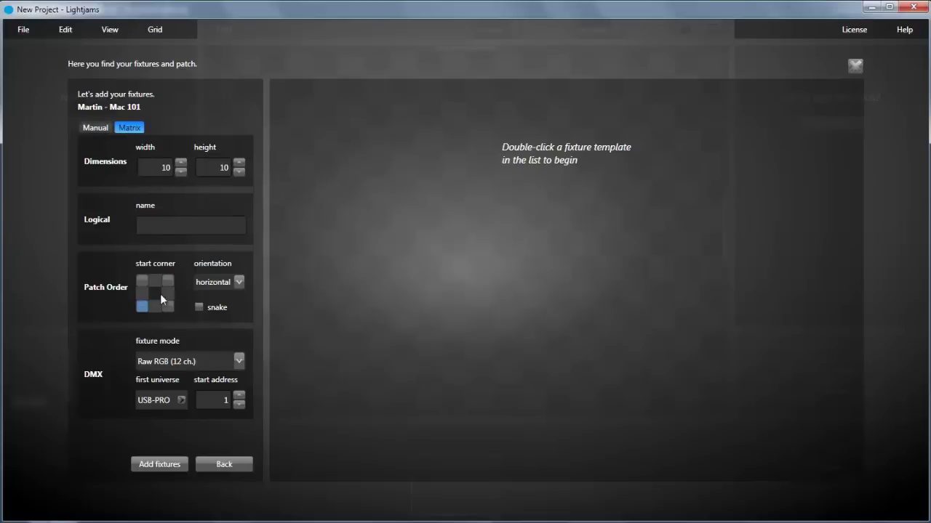
{"action": "left_click", "coordinate": [153, 400]}
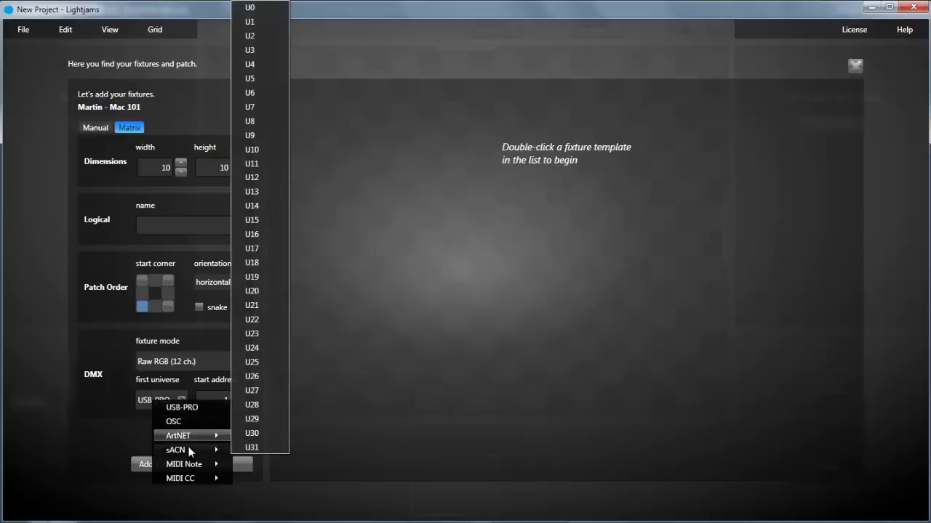
{"action": "mouse_move", "coordinate": [191, 451]}
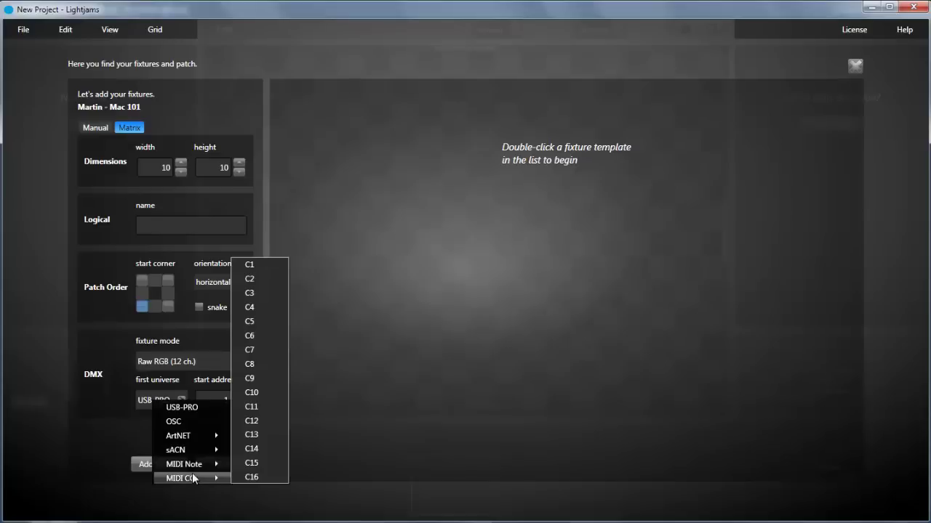
{"action": "mouse_move", "coordinate": [201, 434]}
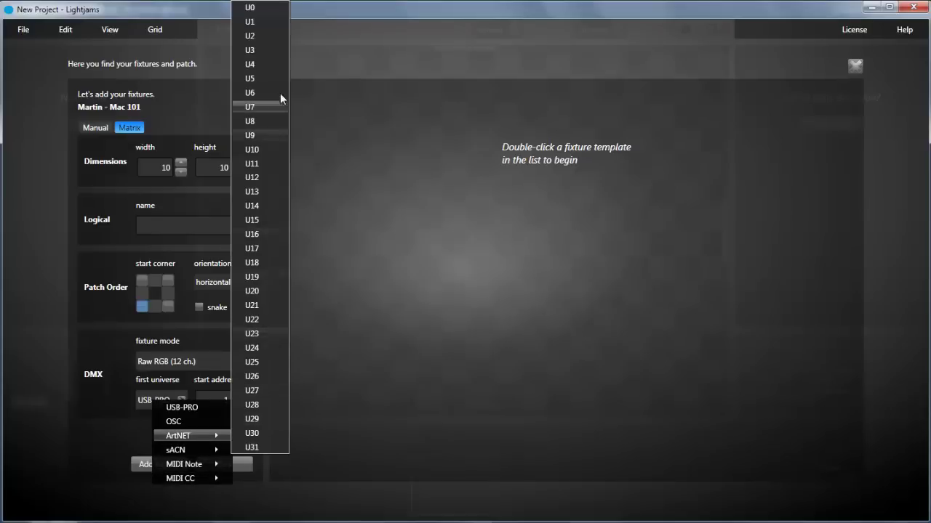
{"action": "left_click", "coordinate": [270, 7]}
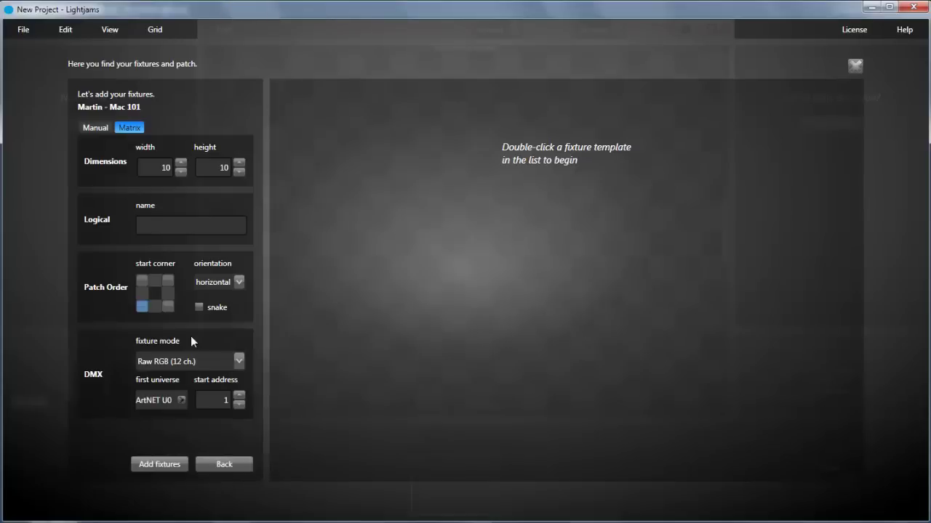
{"action": "left_click", "coordinate": [150, 460]}
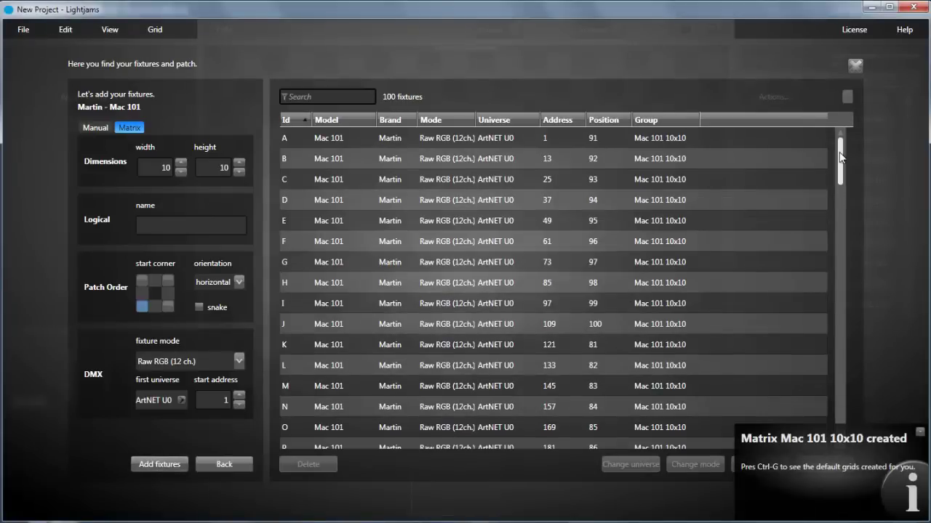
Step: Verify the patch by scrolling to the last fixture DV and filtering for universe 'u2'
{"action": "left_click_drag", "start_coordinate": [841, 151], "coordinate": [841, 437]}
{"action": "left_click", "coordinate": [484, 429]}
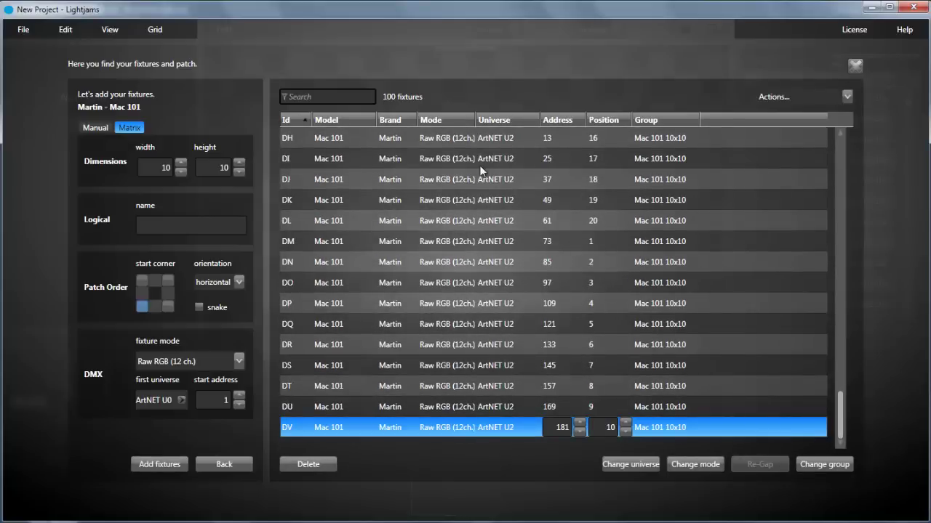
{"action": "left_click", "coordinate": [325, 96]}
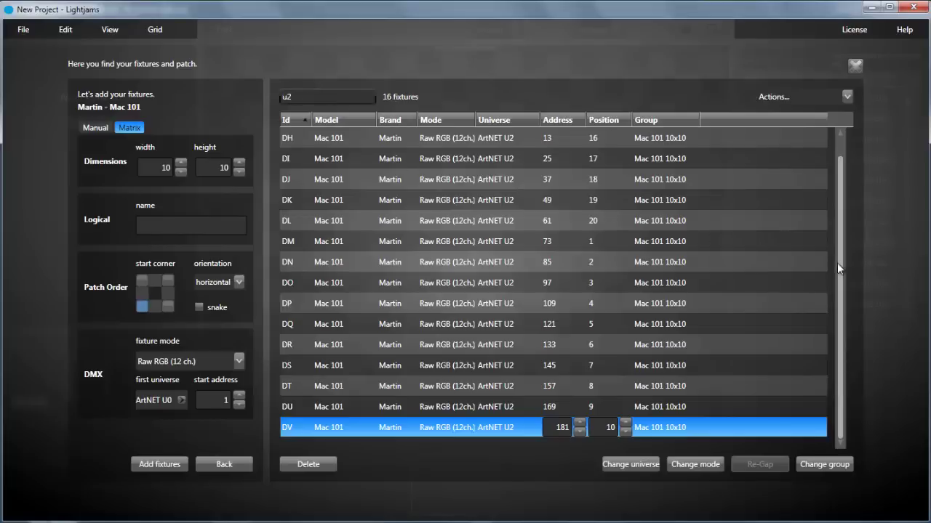
{"action": "scroll", "coordinate": [841, 266], "scroll_direction": "up", "scroll_amount": 1}
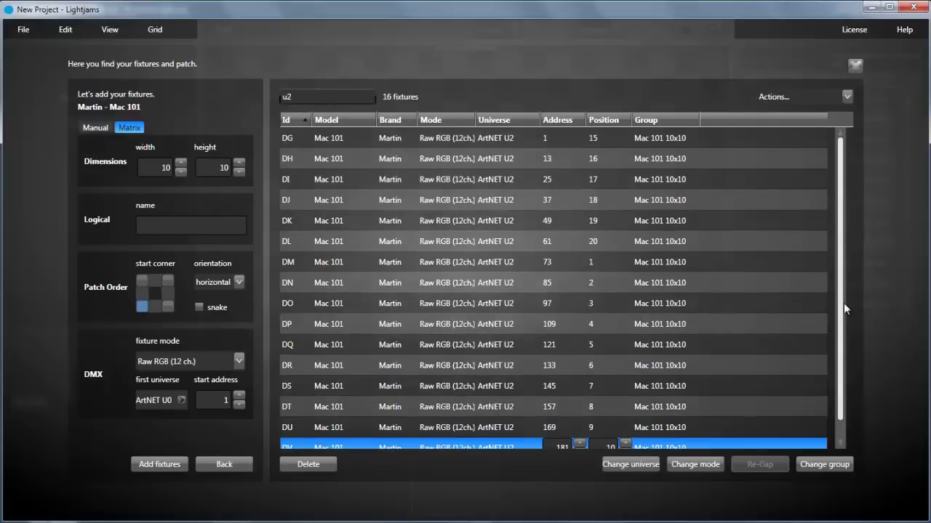
{"action": "scroll", "coordinate": [843, 309], "scroll_direction": "down", "scroll_amount": 1}
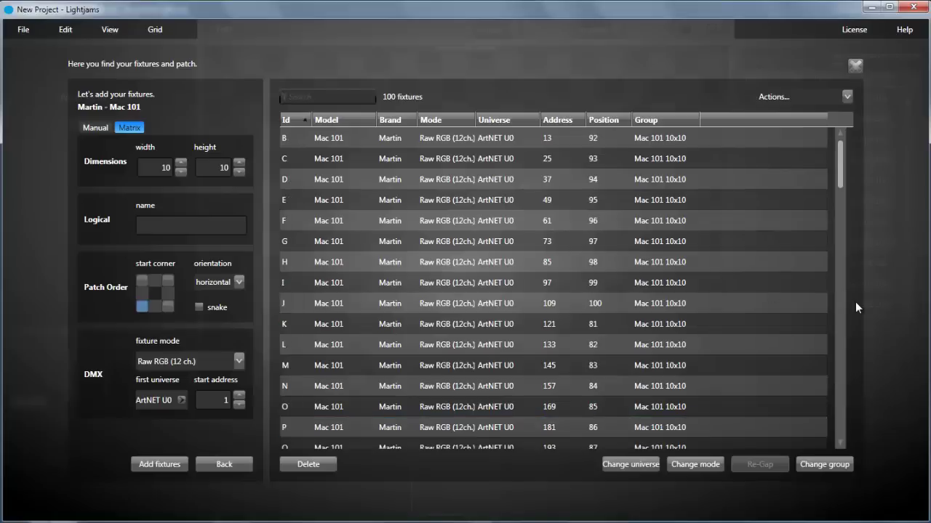
Step: Select fixtures DM through DV and set DM's start address to 100
{"action": "left_click_drag", "start_coordinate": [843, 237], "coordinate": [825, 453]}
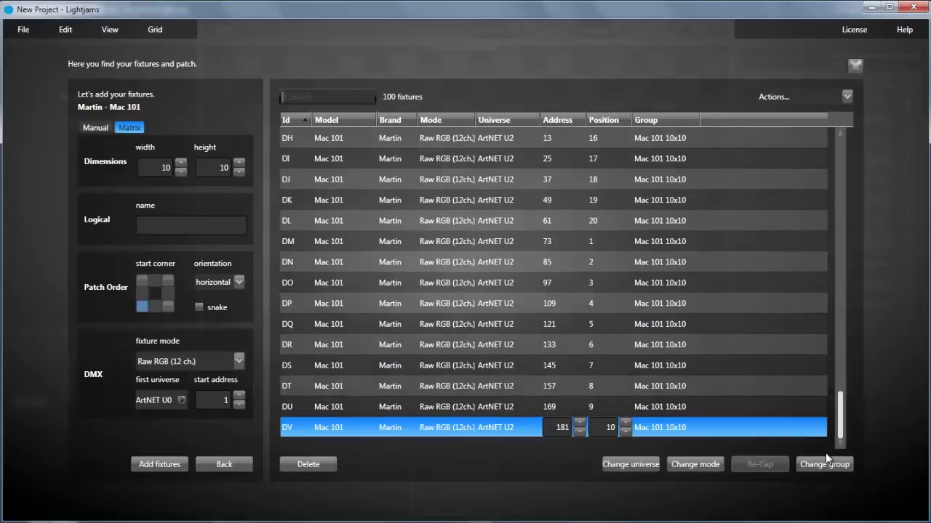
{"action": "left_click", "coordinate": [433, 261]}
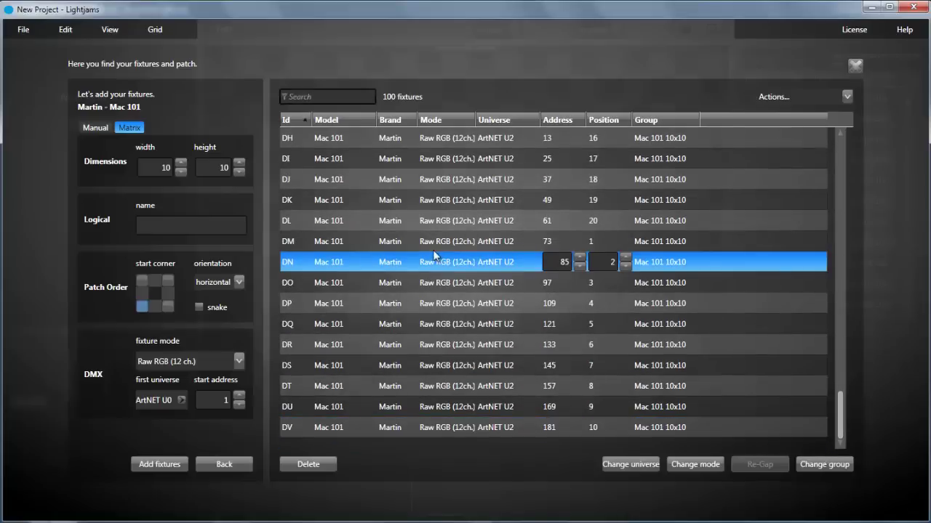
{"action": "left_click", "coordinate": [432, 248]}
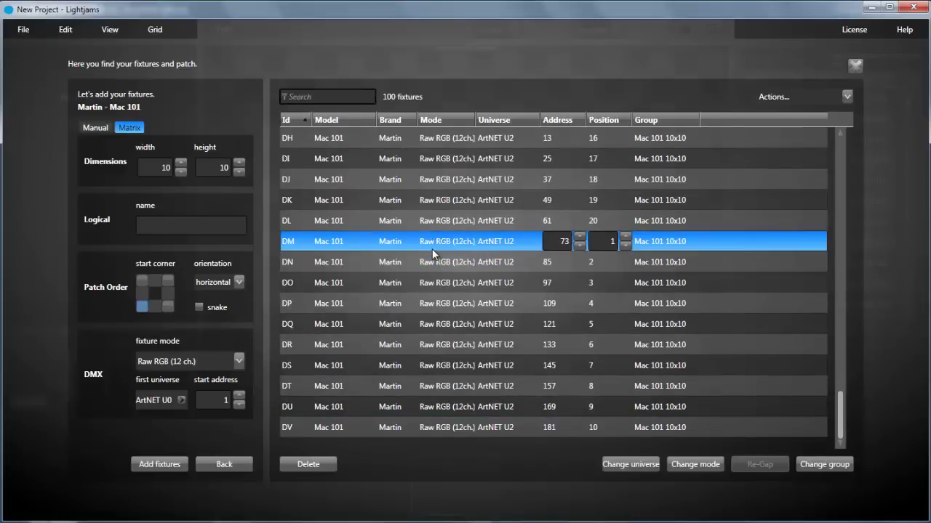
{"action": "left_click", "coordinate": [446, 429], "text": "shift"}
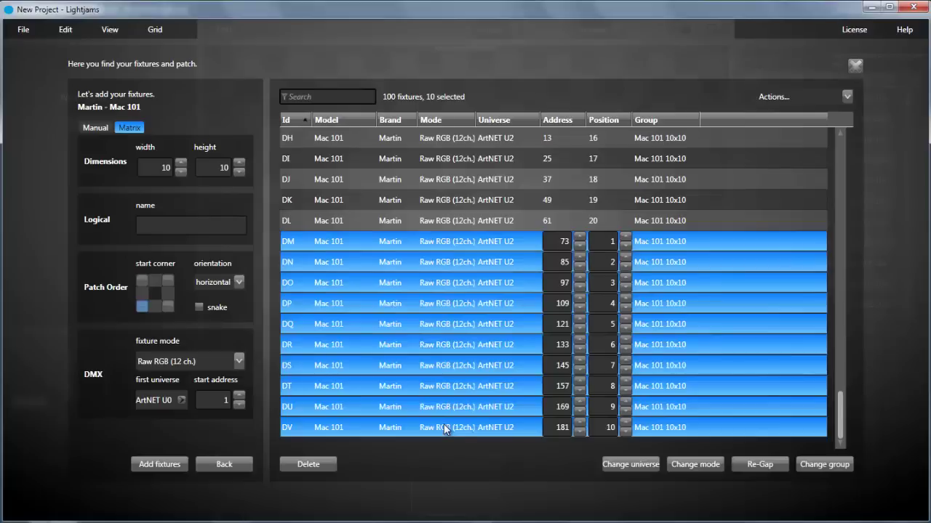
{"action": "double_click", "coordinate": [560, 242]}
{"action": "type", "text": "100"}
{"action": "key", "text": "Return"}
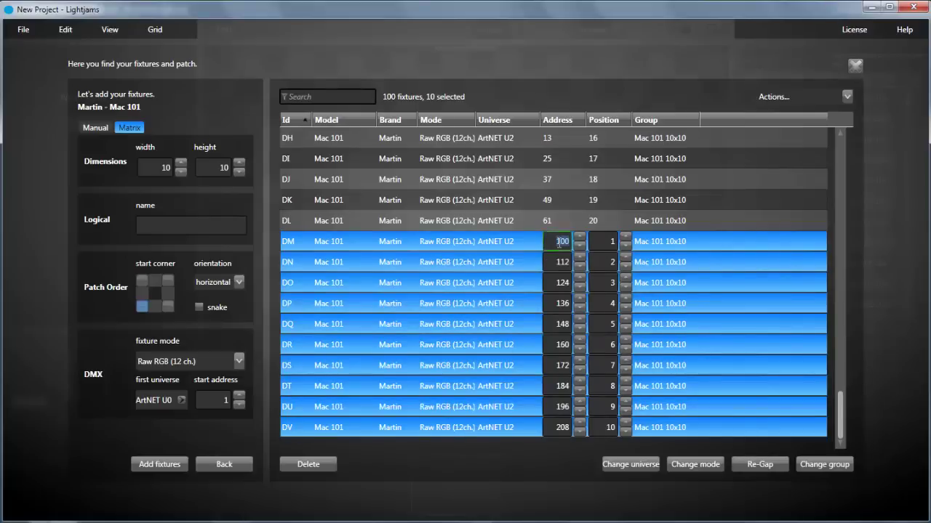
Step: Move the selected fixtures DM–DV into a group named 'floor'
{"action": "left_click", "coordinate": [698, 464]}
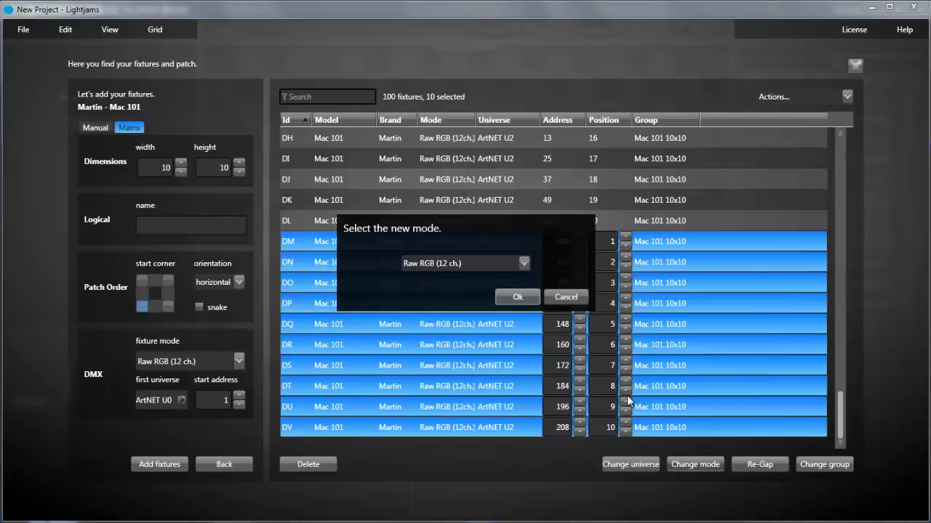
{"action": "left_click", "coordinate": [565, 295]}
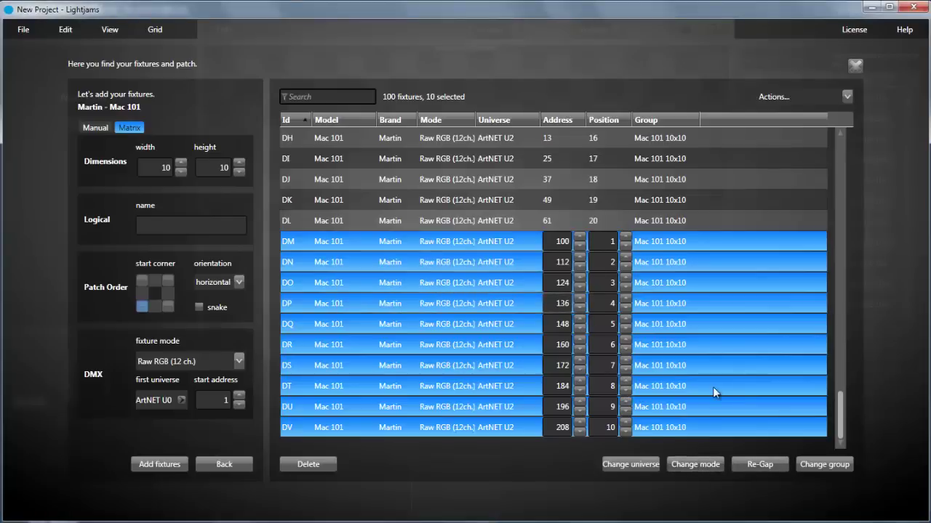
{"action": "left_click", "coordinate": [825, 465]}
{"action": "left_click", "coordinate": [468, 263]}
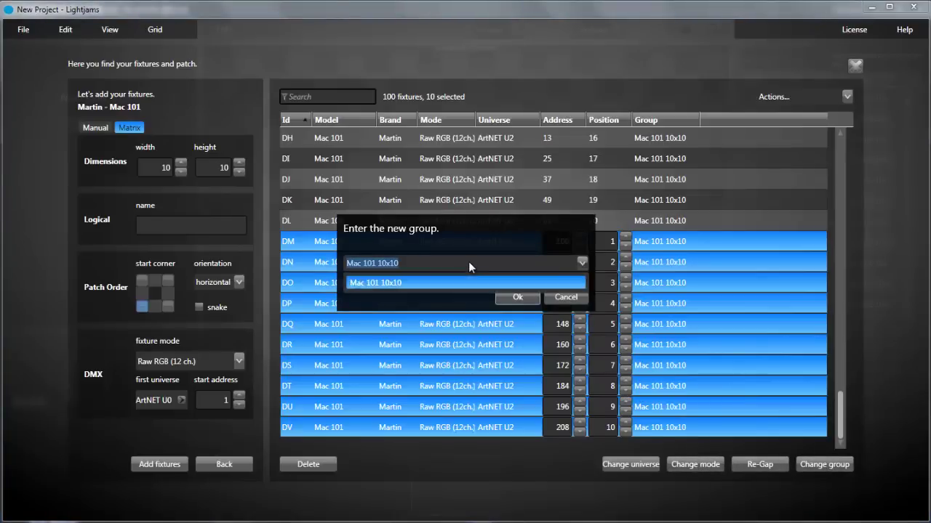
{"action": "key", "text": "BackSpace"}
{"action": "type", "text": "floor"}
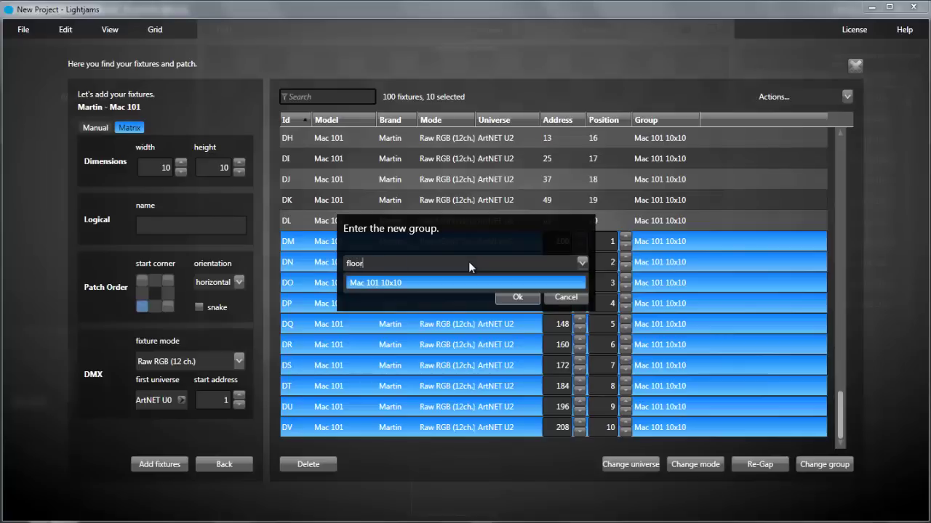
{"action": "left_click", "coordinate": [512, 296]}
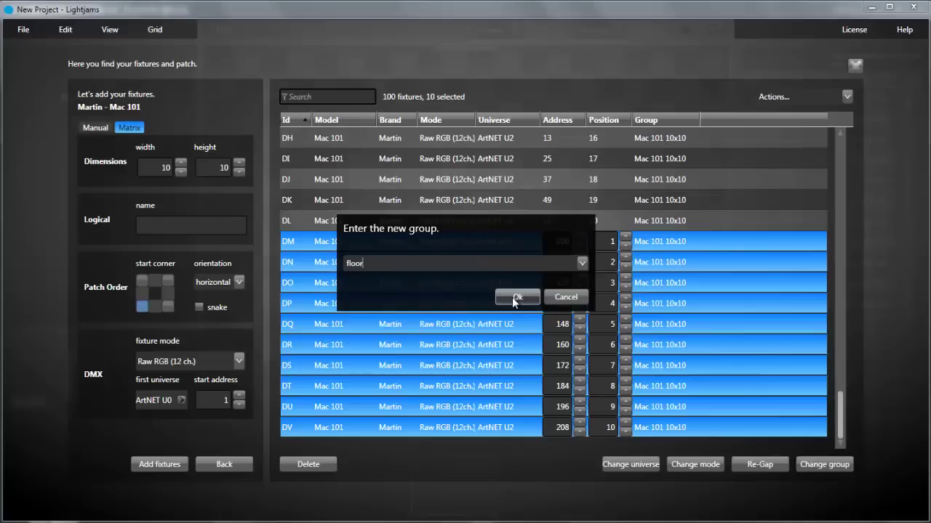
{"action": "left_click", "coordinate": [512, 297]}
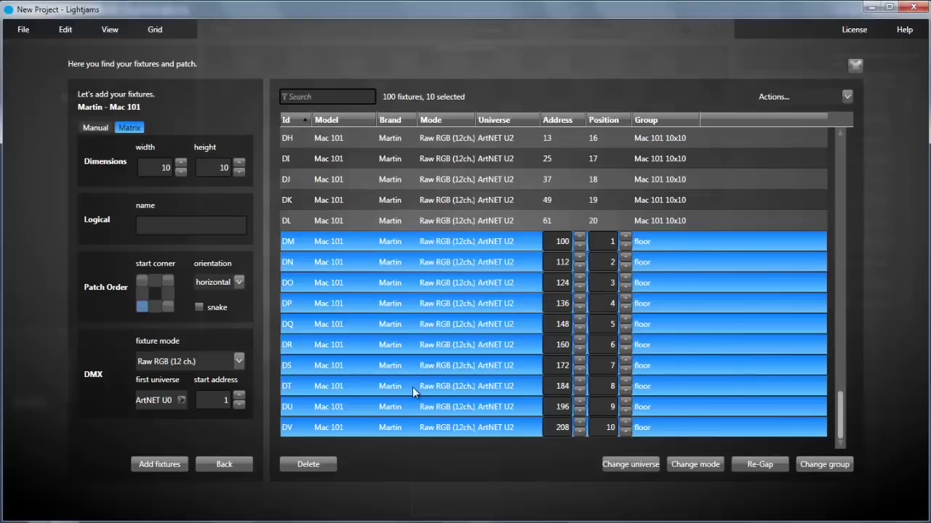
Step: Run Locate on fixtures DK through DV, adjusting the selection, then stop locating
{"action": "left_click", "coordinate": [384, 209]}
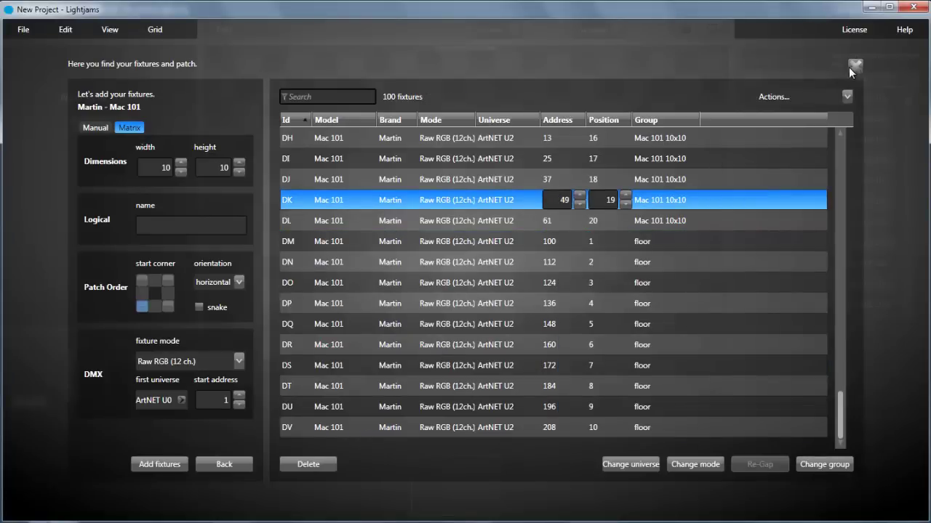
{"action": "left_click", "coordinate": [434, 430], "text": "shift"}
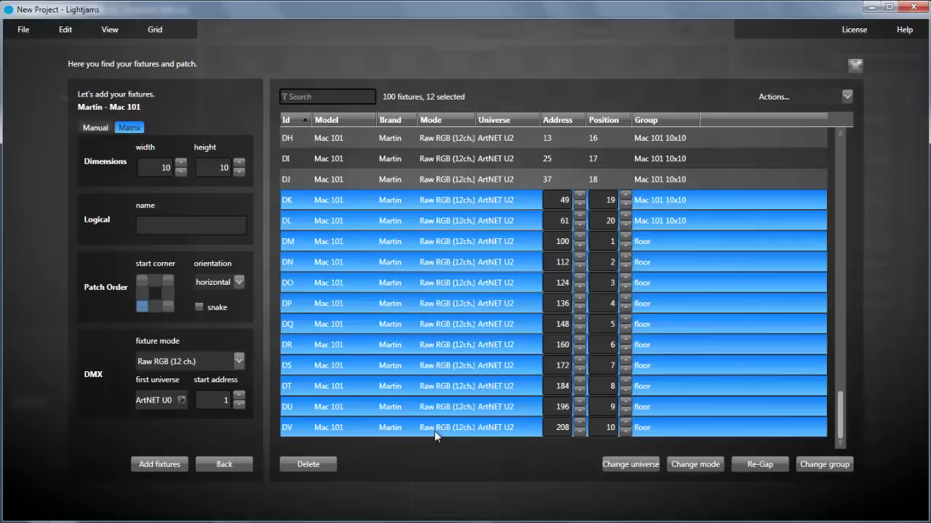
{"action": "left_click", "coordinate": [794, 93]}
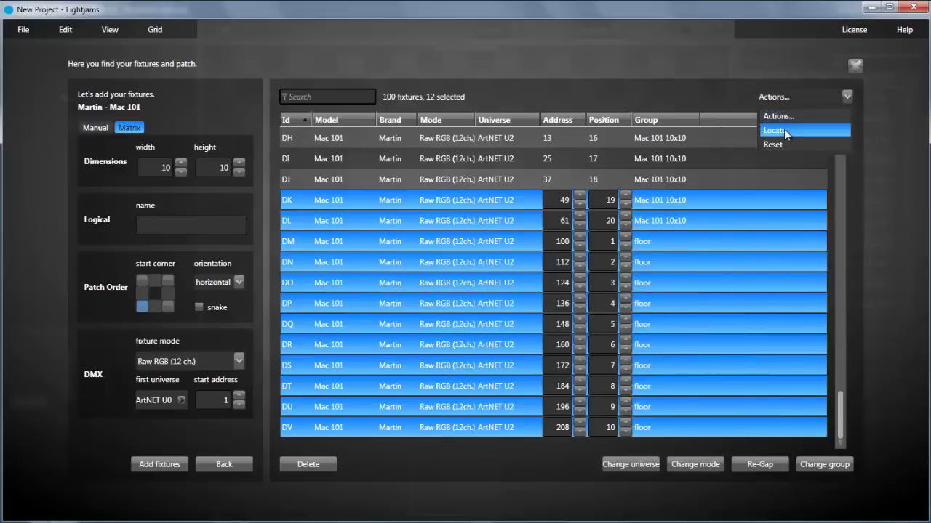
{"action": "left_click", "coordinate": [784, 132]}
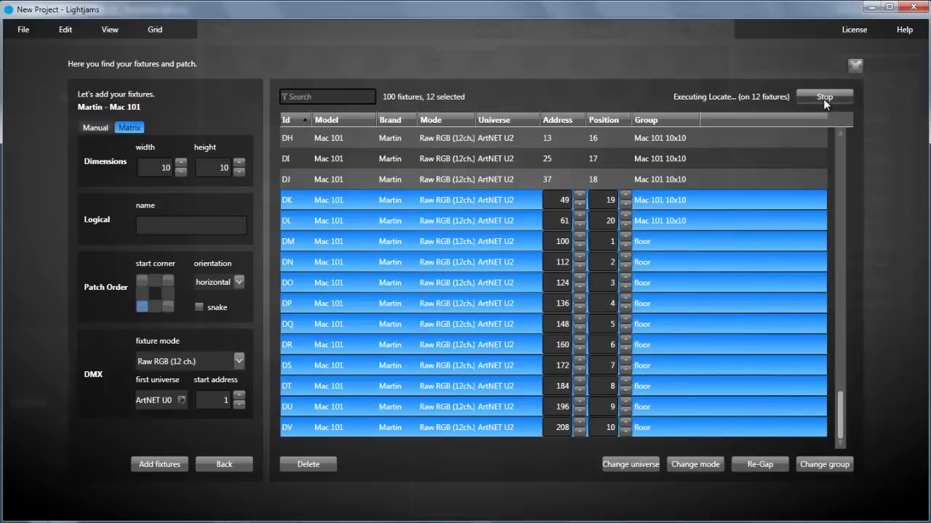
{"action": "left_click", "coordinate": [450, 172]}
{"action": "key", "text": "Up"}
{"action": "key", "text": "Up"}
{"action": "key", "text": "Up"}
{"action": "key", "text": "Up"}
{"action": "key", "text": "Up"}
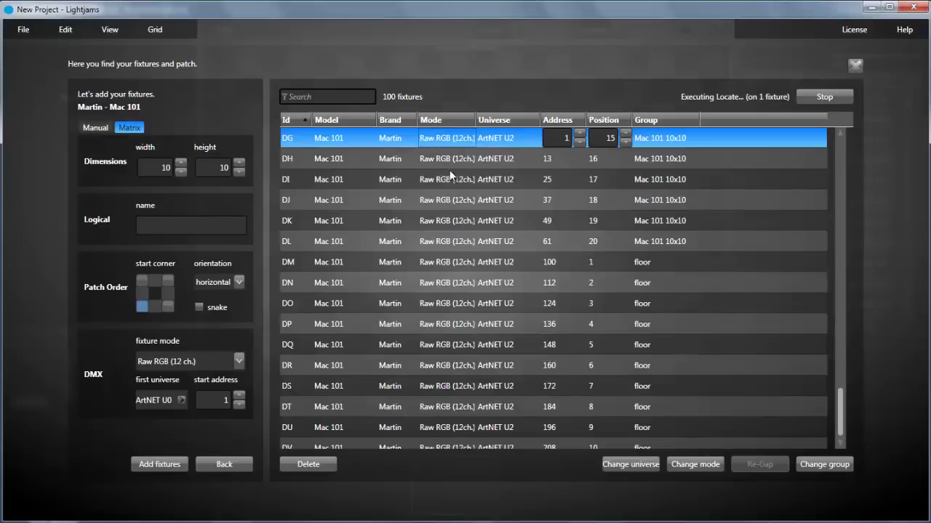
{"action": "key", "text": "Down"}
{"action": "key", "text": "Down"}
{"action": "key", "text": "Down"}
{"action": "key", "text": "Down"}
{"action": "key", "text": "Down"}
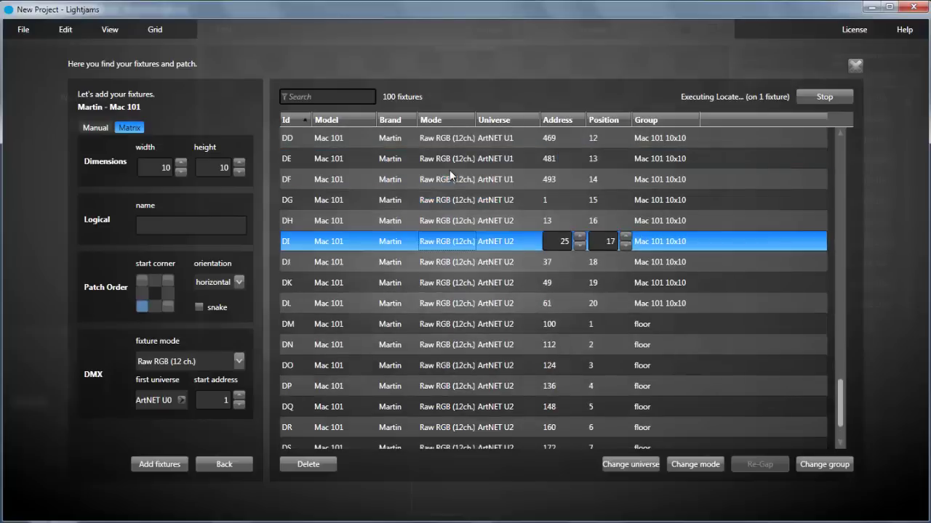
{"action": "key", "text": "Down"}
{"action": "key", "text": "shift+Down"}
{"action": "key", "text": "shift+Down"}
{"action": "key", "text": "shift+Down"}
{"action": "key", "text": "shift+Down"}
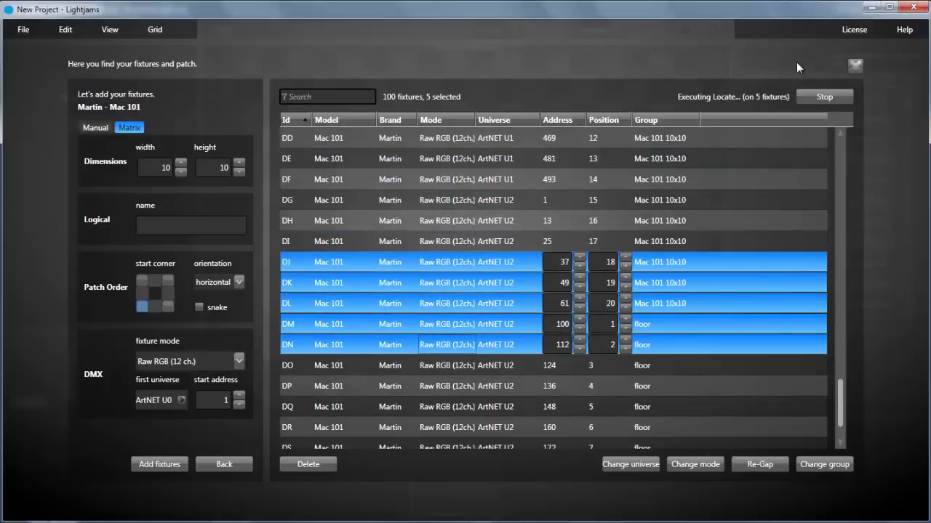
{"action": "left_click", "coordinate": [823, 96]}
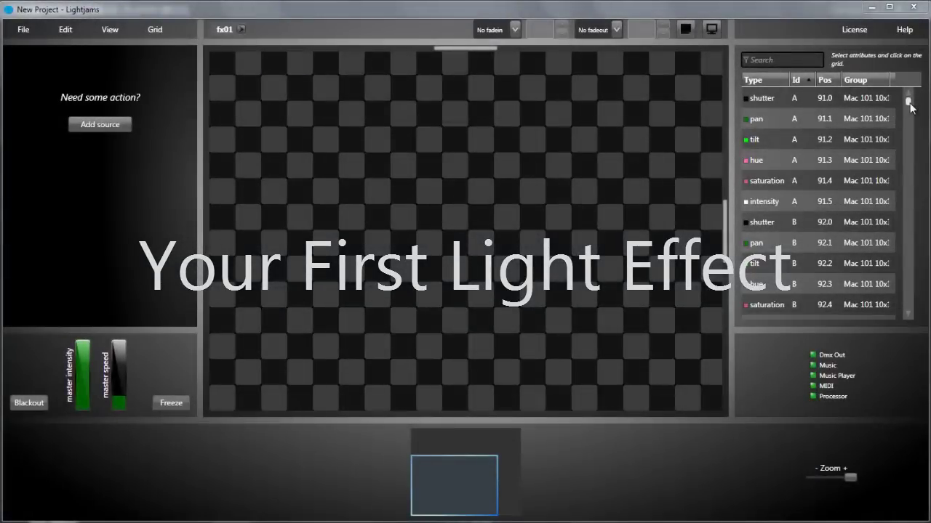
Step: Search 'tilt', select all ten floor tilt attributes DM–DV, and drag them along grid row 5
{"action": "left_click_drag", "start_coordinate": [910, 107], "coordinate": [894, 156]}
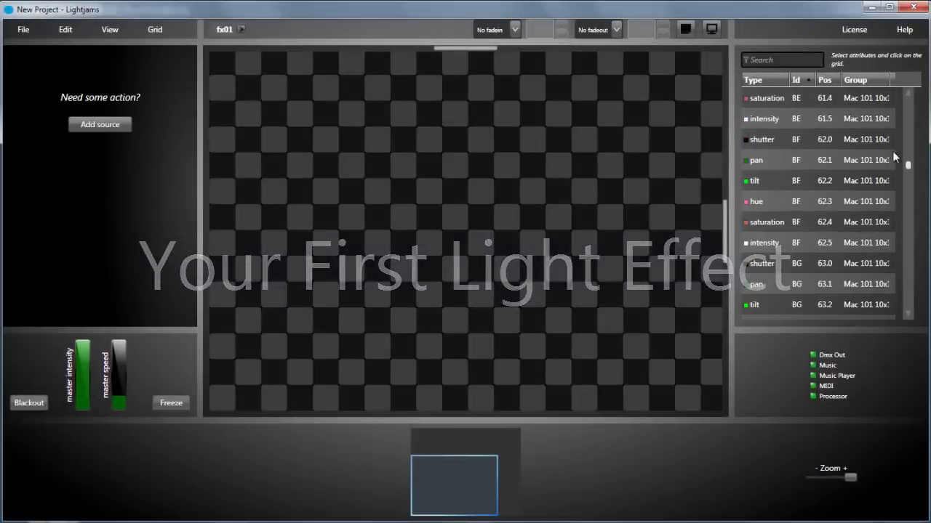
{"action": "left_click", "coordinate": [792, 60]}
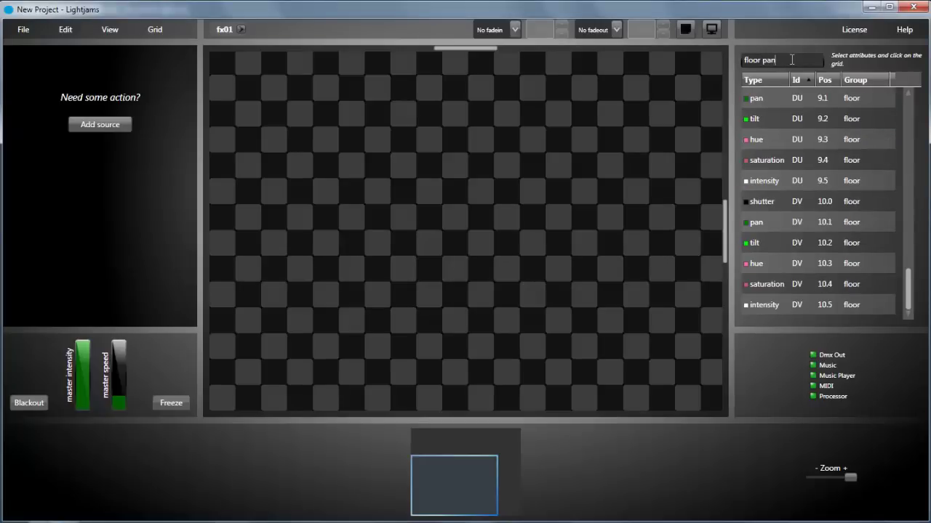
{"action": "type", "text": "tilt"}
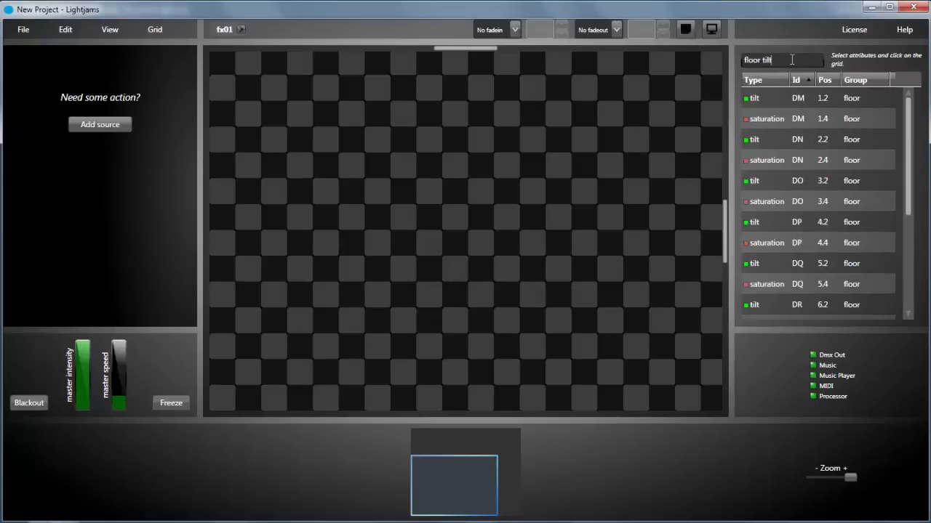
{"action": "left_click", "coordinate": [770, 99]}
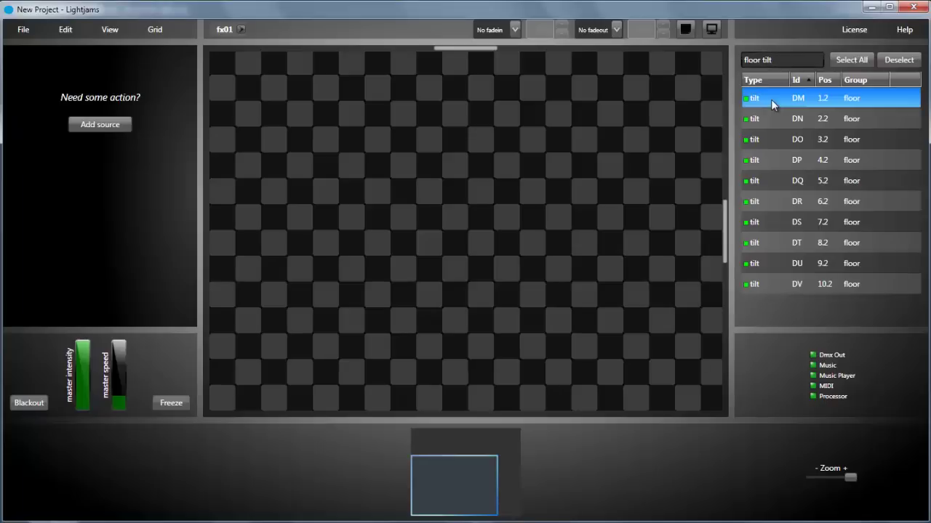
{"action": "left_click", "coordinate": [842, 58]}
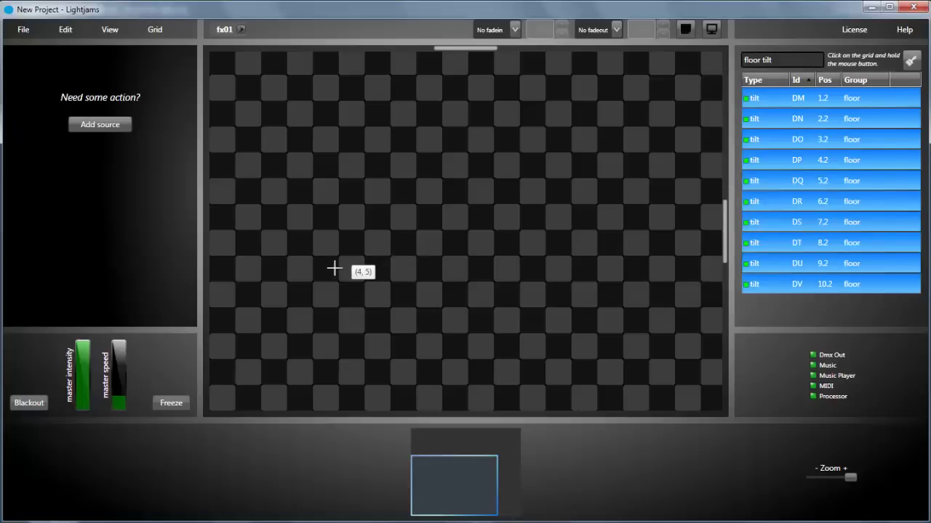
{"action": "left_click_drag", "start_coordinate": [331, 270], "coordinate": [578, 272]}
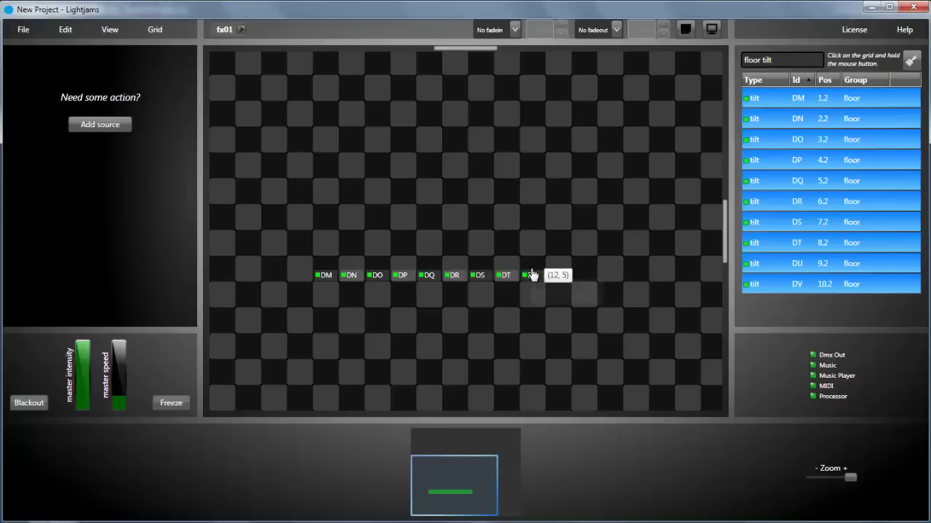
Step: Open the Mac 101 10x10 intensity grid and place its floating preview on the right
{"action": "left_click", "coordinate": [115, 28]}
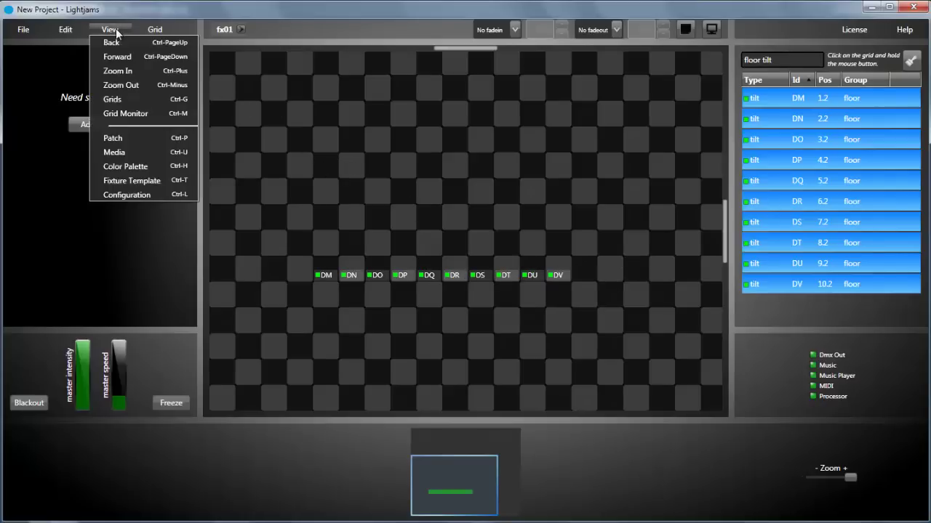
{"action": "left_click", "coordinate": [113, 101]}
{"action": "left_click", "coordinate": [196, 57]}
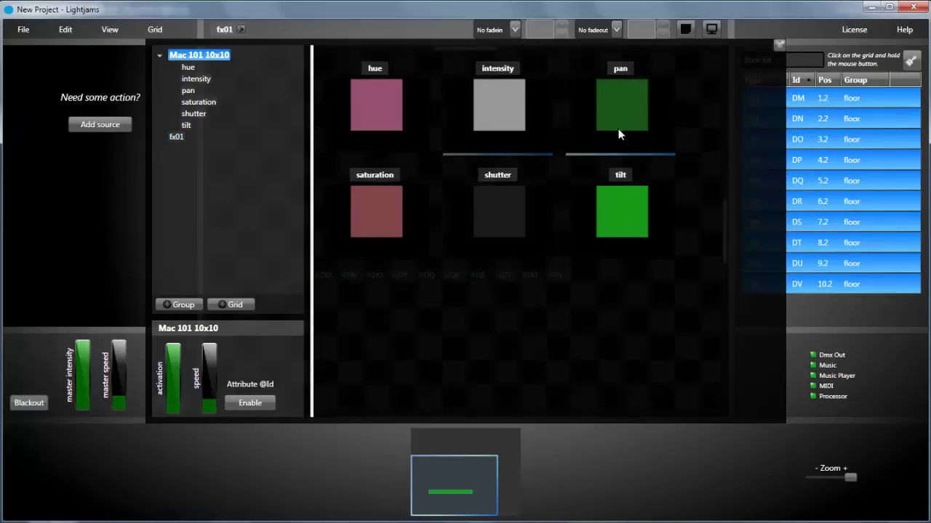
{"action": "left_click", "coordinate": [501, 100]}
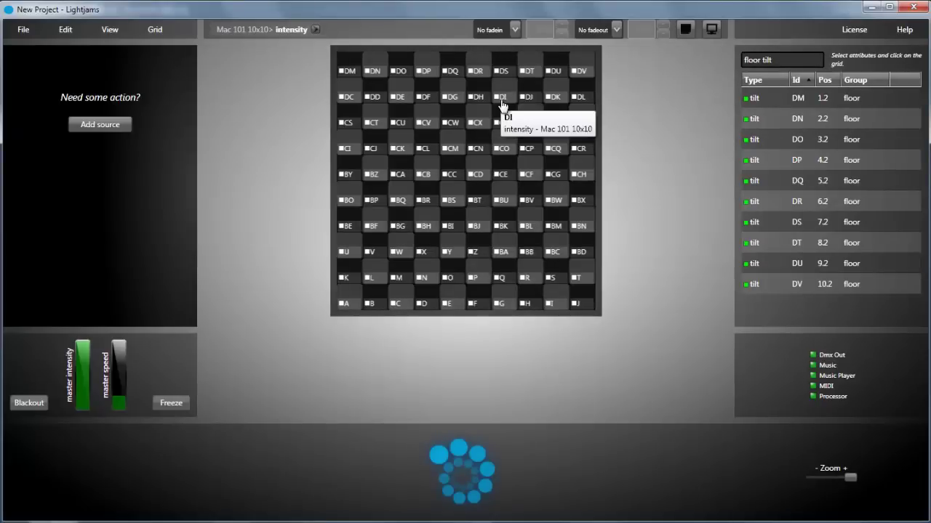
{"action": "left_click", "coordinate": [713, 29]}
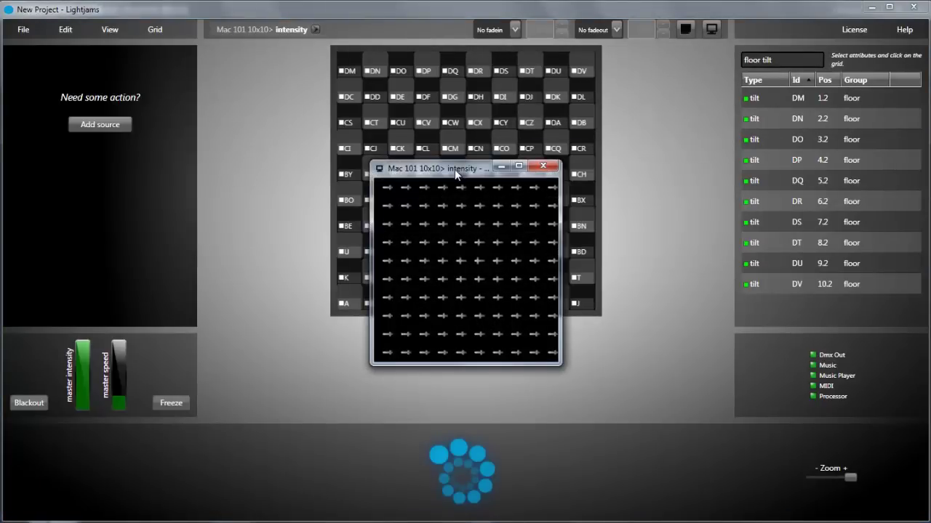
{"action": "left_click_drag", "start_coordinate": [455, 170], "coordinate": [708, 149]}
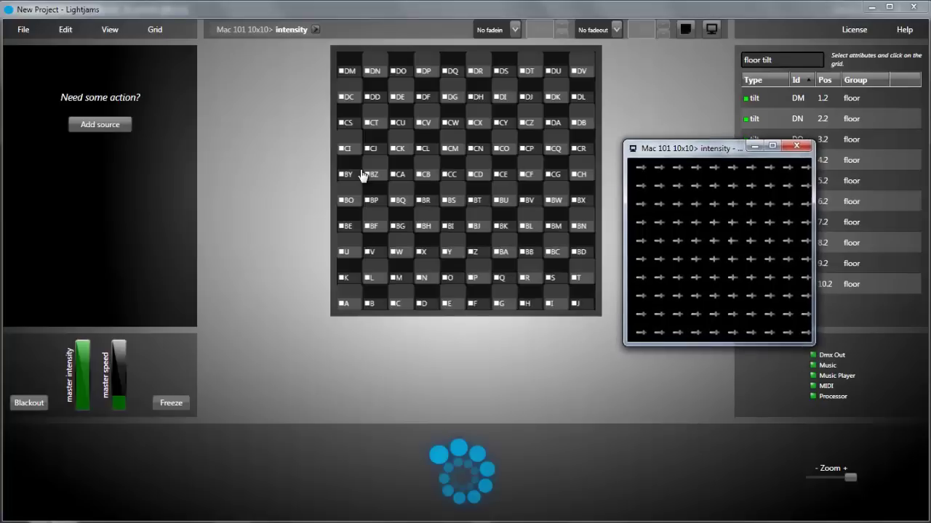
Step: Add a circle source at cell CD with 100% power and about 83% range
{"action": "left_click", "coordinate": [113, 126]}
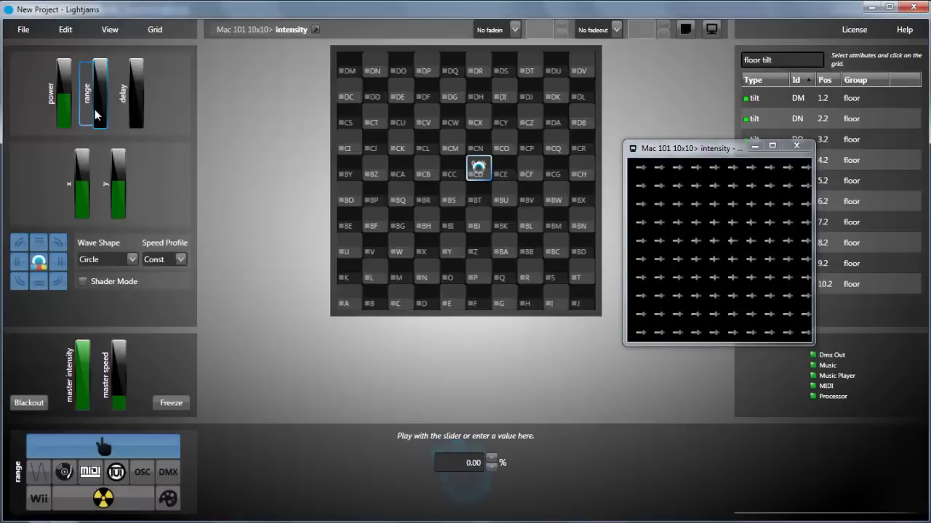
{"action": "left_click_drag", "start_coordinate": [64, 88], "coordinate": [65, 47]}
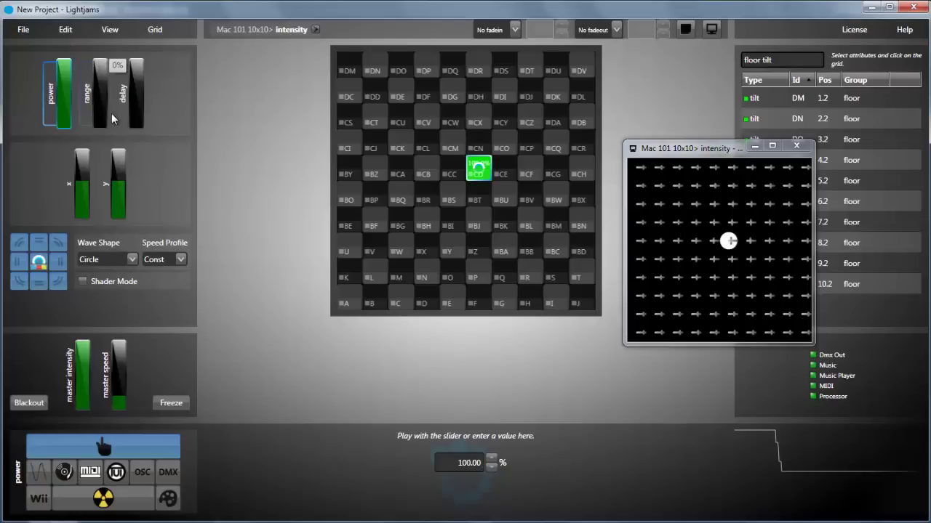
{"action": "left_click_drag", "start_coordinate": [103, 107], "coordinate": [105, 80]}
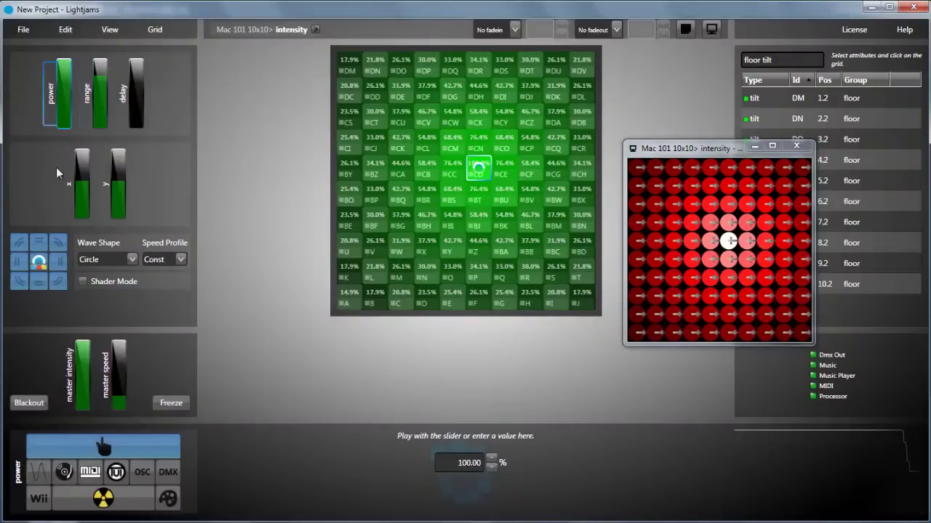
Step: Drive the source's power with a sine wave at 100% amplitude
{"action": "left_click", "coordinate": [38, 472]}
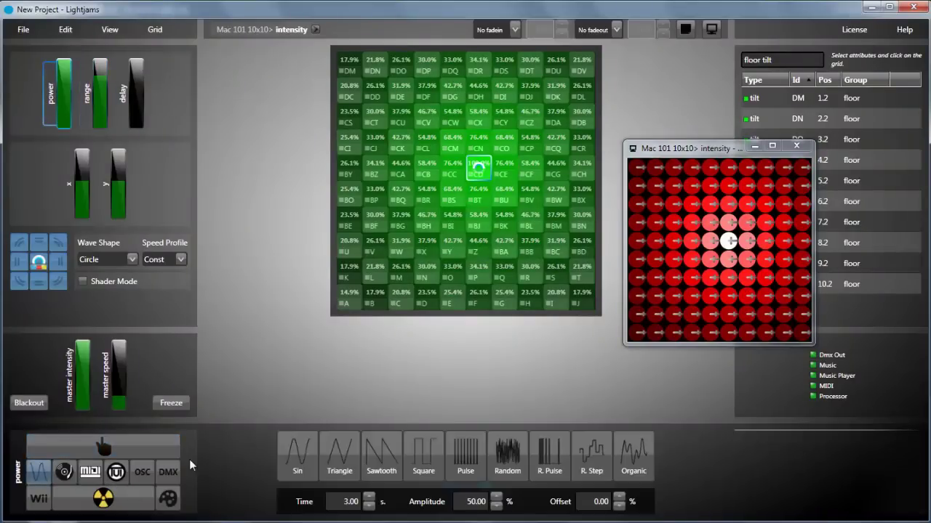
{"action": "left_click", "coordinate": [65, 474]}
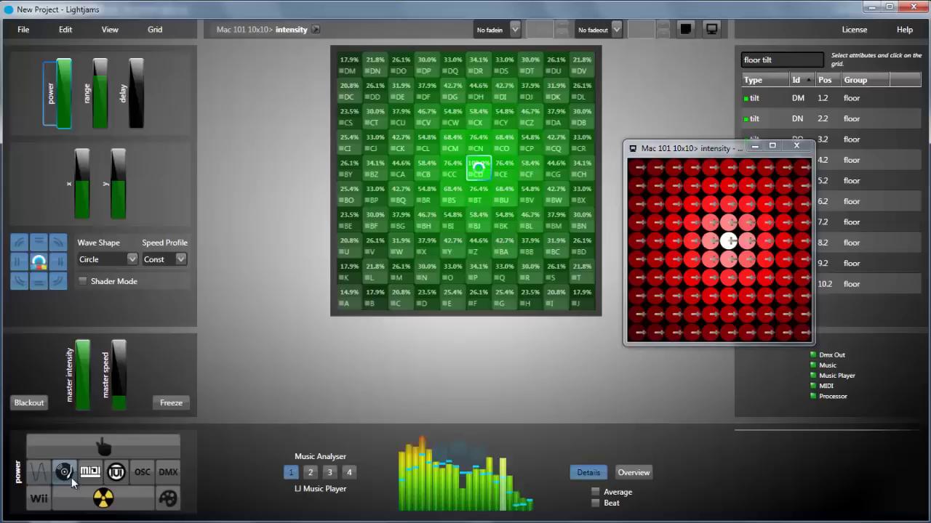
{"action": "left_click", "coordinate": [90, 474]}
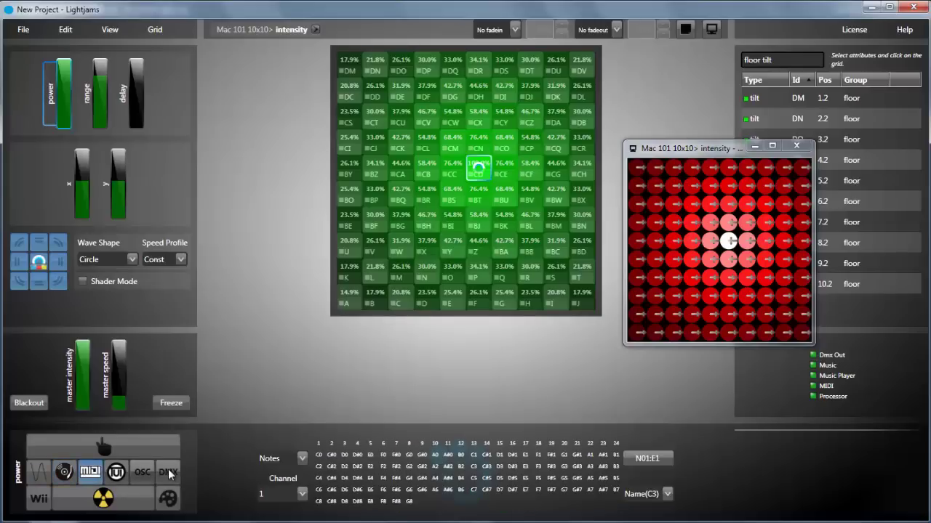
{"action": "left_click", "coordinate": [39, 472]}
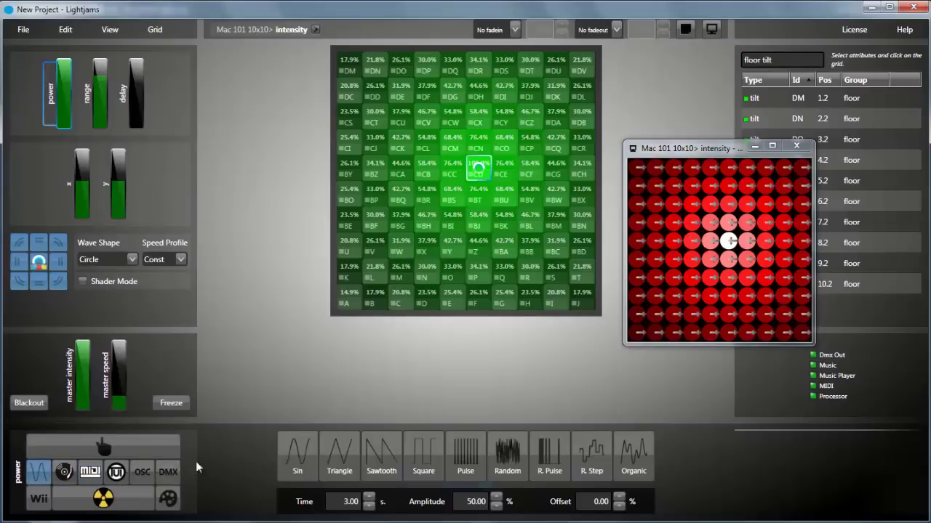
{"action": "left_click", "coordinate": [297, 462]}
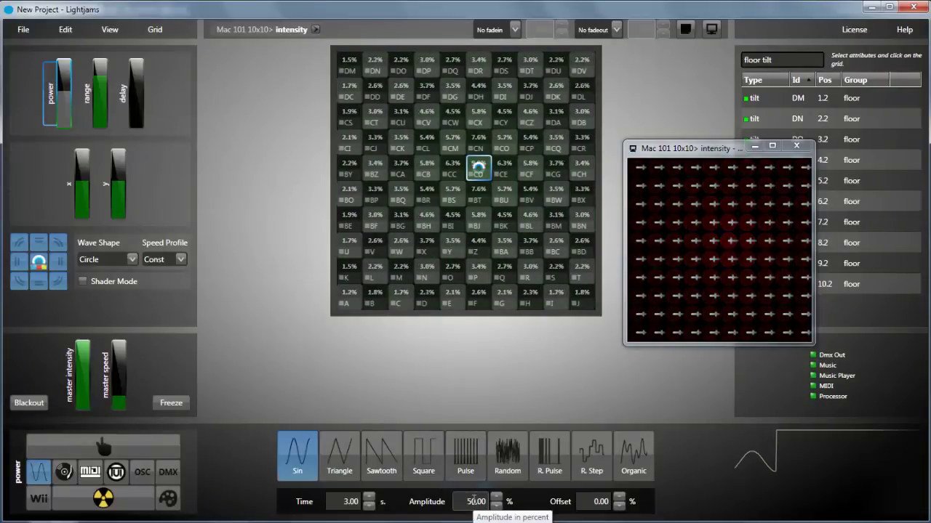
{"action": "type", "text": "100"}
{"action": "key", "text": "Return"}
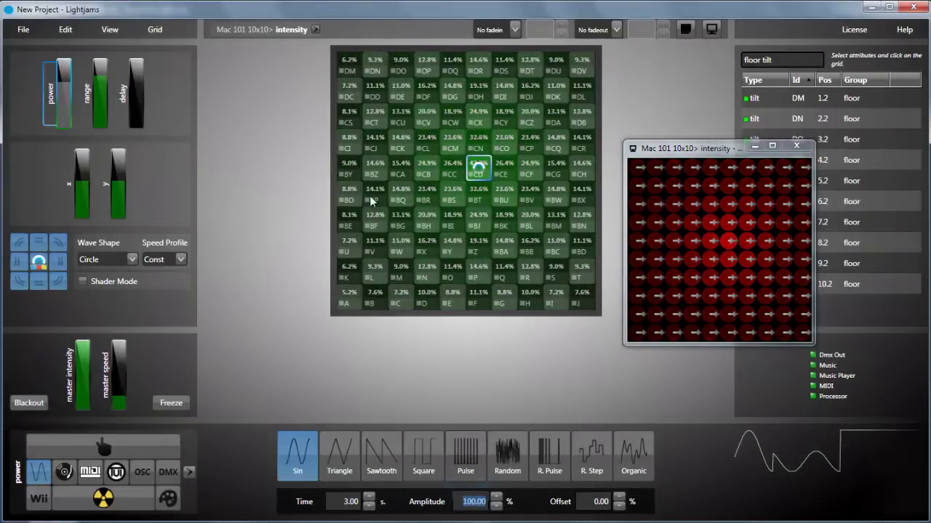
Step: Raise the source's range to full and set its delay to 0.07 s
{"action": "left_click_drag", "start_coordinate": [102, 76], "coordinate": [102, 60]}
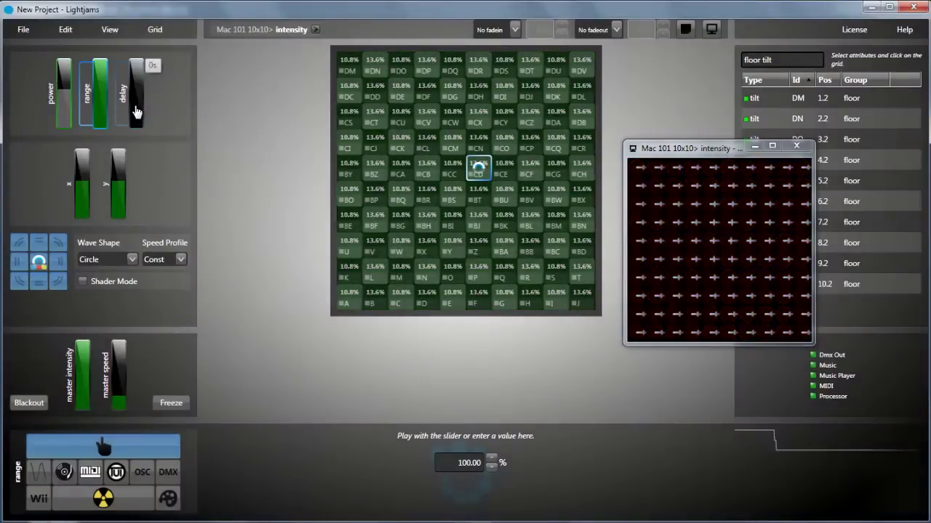
{"action": "left_click", "coordinate": [136, 111]}
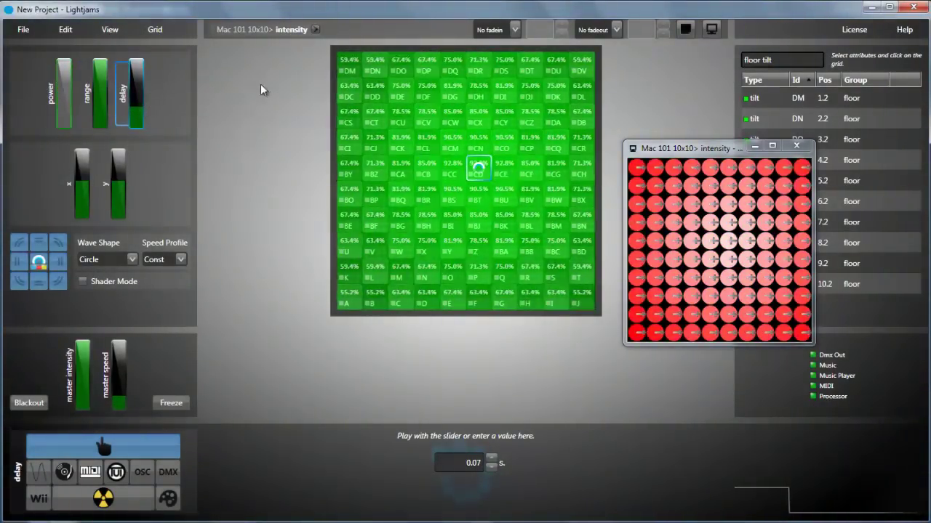
{"action": "left_click", "coordinate": [67, 31]}
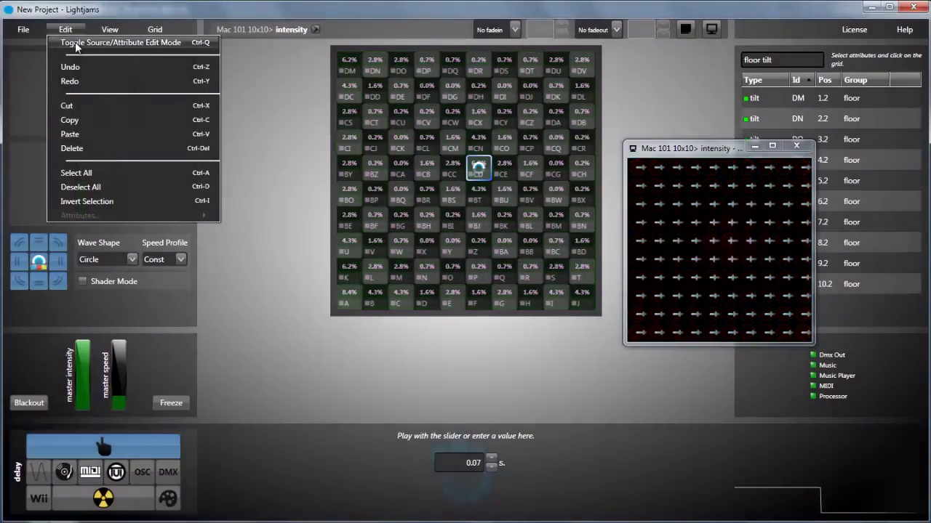
Step: In attribute edit mode, cap the intensity attributes' Maximum at 50
{"action": "left_click", "coordinate": [75, 41]}
{"action": "left_click", "coordinate": [349, 66]}
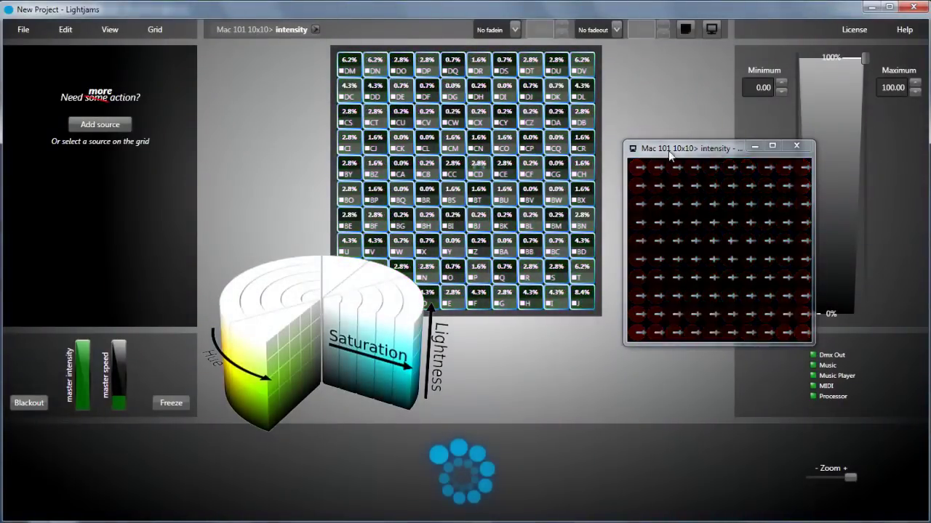
{"action": "left_click_drag", "start_coordinate": [668, 149], "coordinate": [450, 218]}
{"action": "left_click", "coordinate": [896, 88]}
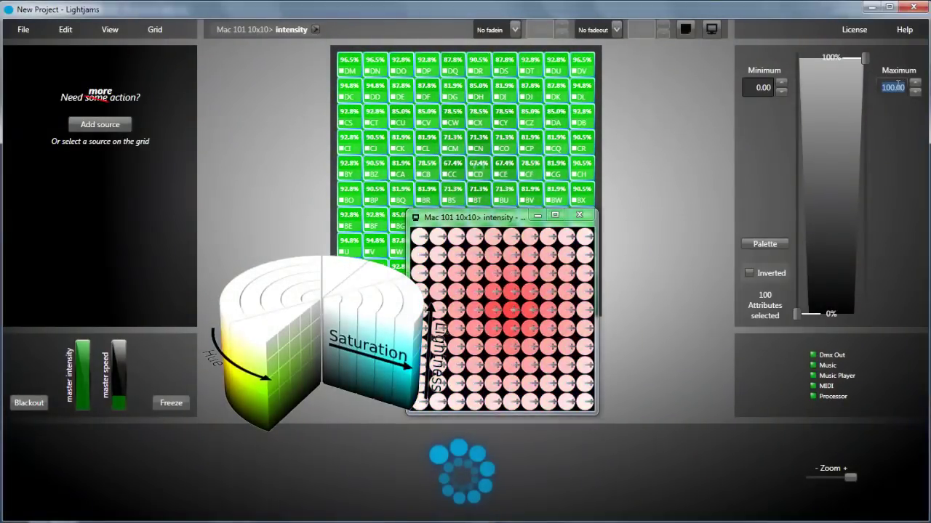
{"action": "type", "text": "50"}
{"action": "key", "text": "Return"}
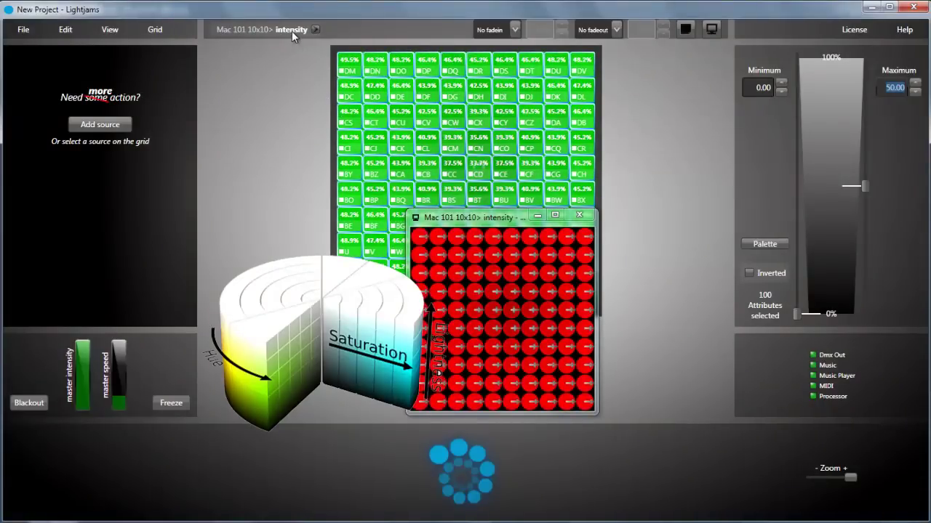
Step: Switch the Mac 101 grid to show the hue attribute
{"action": "left_click", "coordinate": [291, 30]}
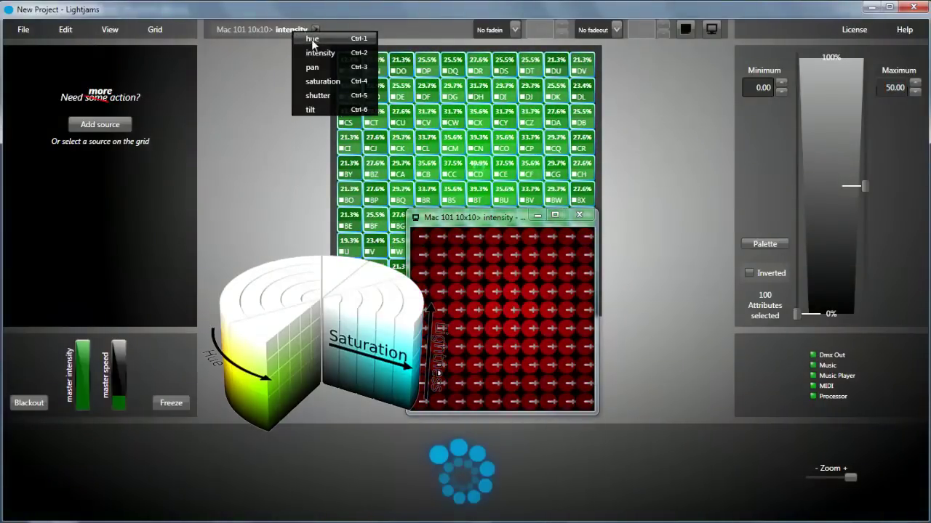
{"action": "left_click", "coordinate": [311, 38]}
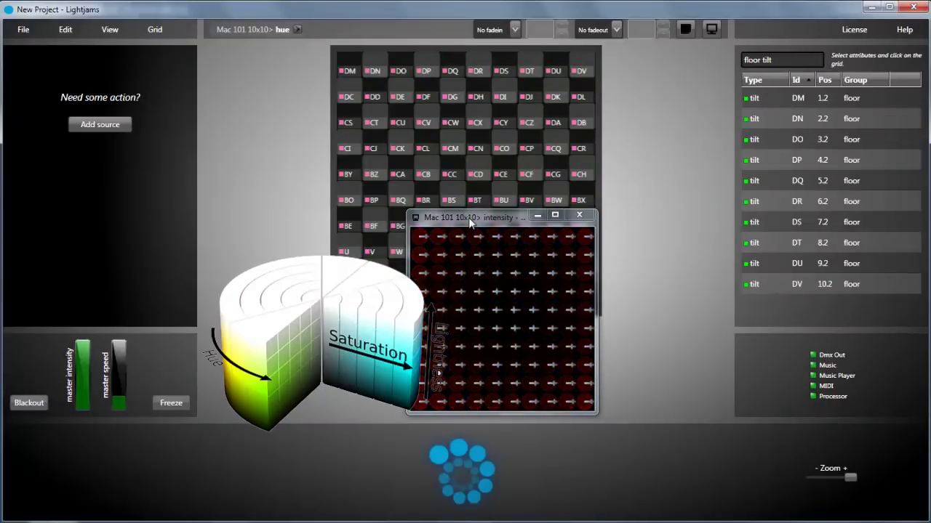
{"action": "left_click_drag", "start_coordinate": [468, 218], "coordinate": [589, 282]}
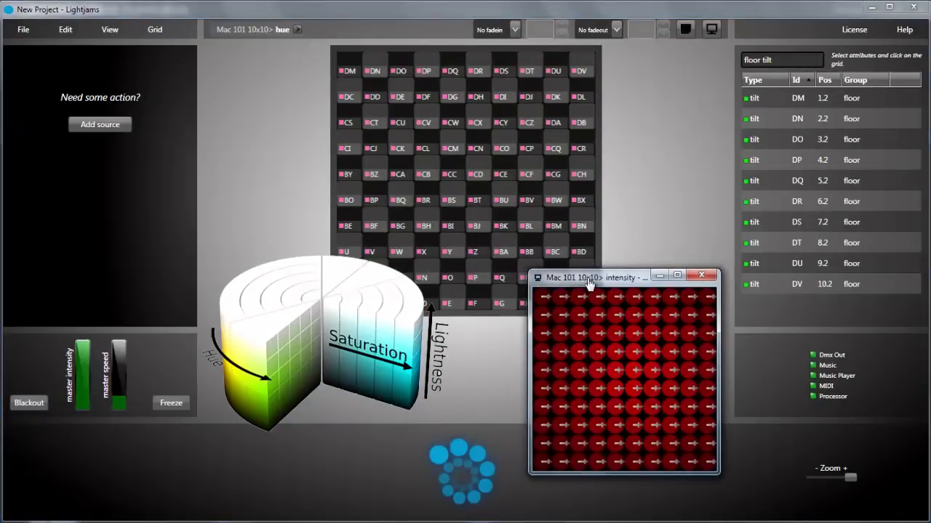
Step: Add a source to the hue grid with power at 100% and raised range
{"action": "left_click", "coordinate": [102, 125]}
{"action": "left_click_drag", "start_coordinate": [64, 102], "coordinate": [64, 33]}
{"action": "left_click_drag", "start_coordinate": [100, 119], "coordinate": [102, 29]}
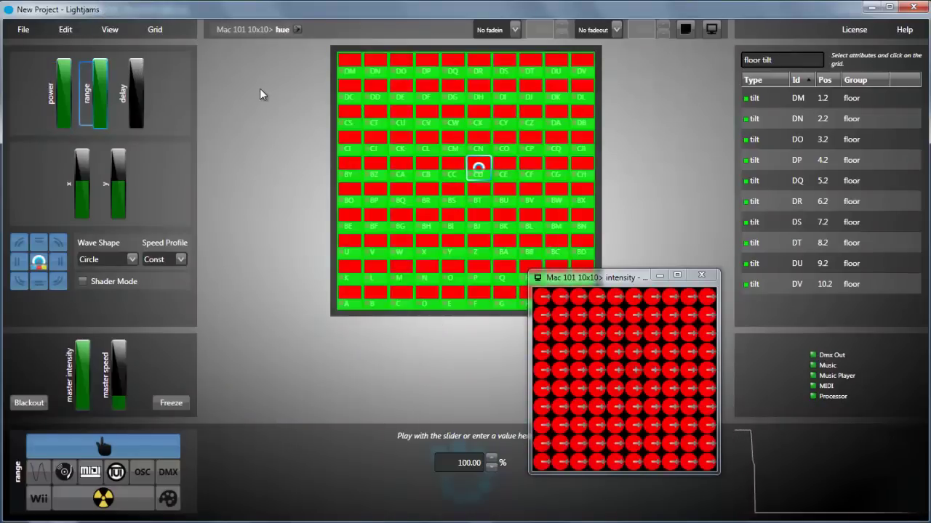
{"action": "left_click", "coordinate": [357, 64]}
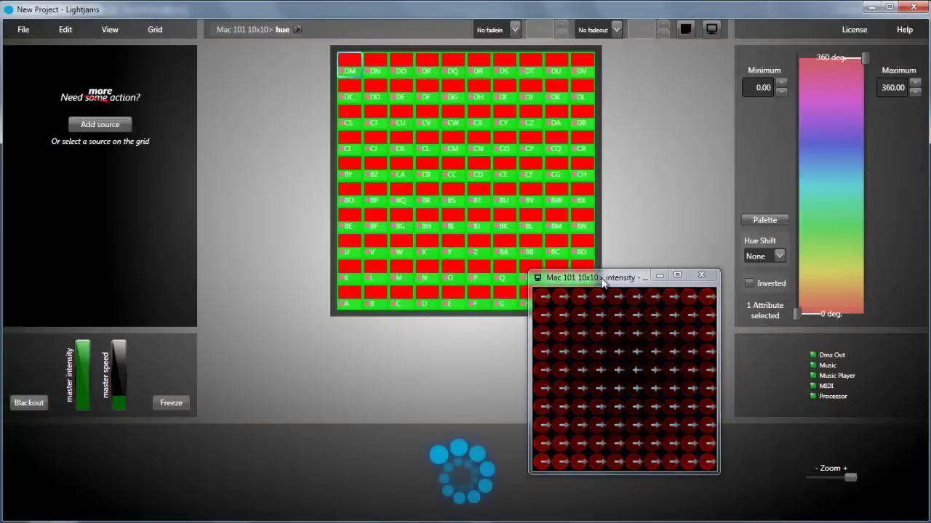
Step: Pin all 100 hue attributes to a single 55.45° hue, making the fixtures yellow
{"action": "left_click_drag", "start_coordinate": [575, 276], "coordinate": [146, 215]}
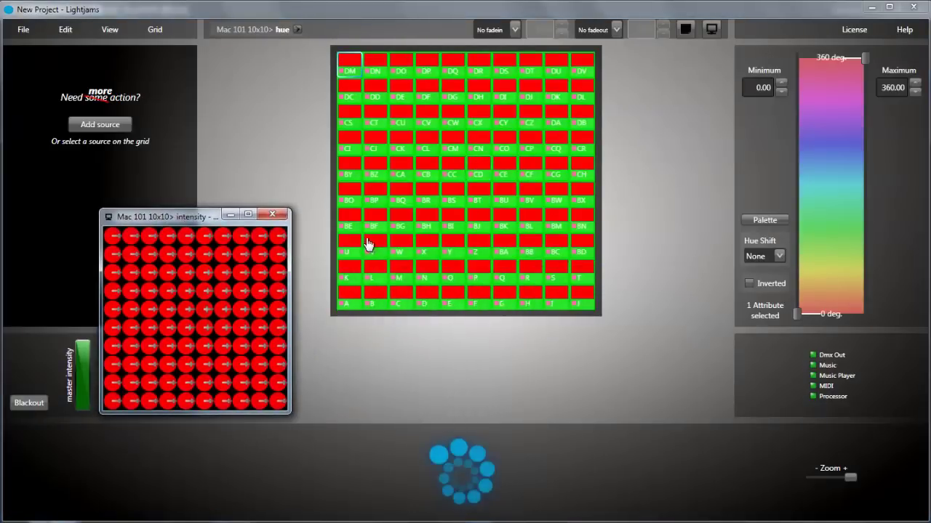
{"action": "left_click", "coordinate": [595, 308], "text": "shift"}
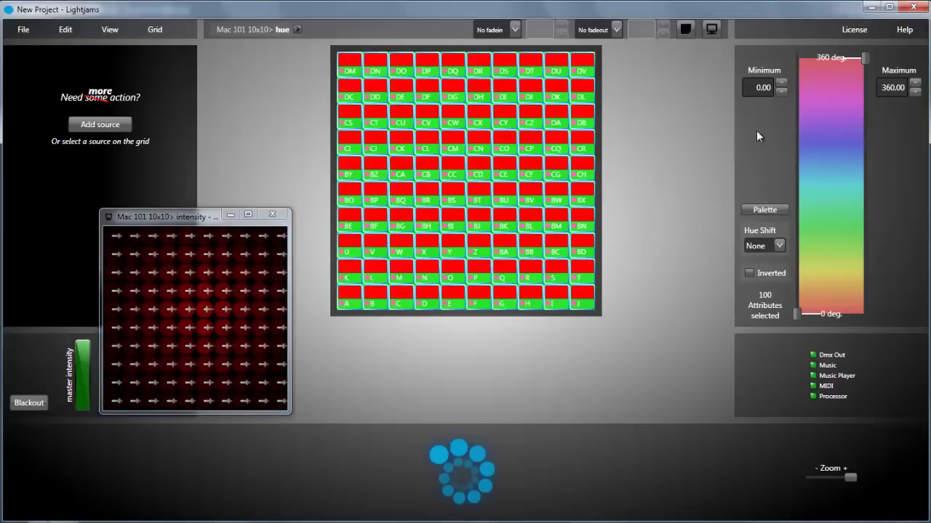
{"action": "left_click_drag", "start_coordinate": [829, 127], "coordinate": [831, 272]}
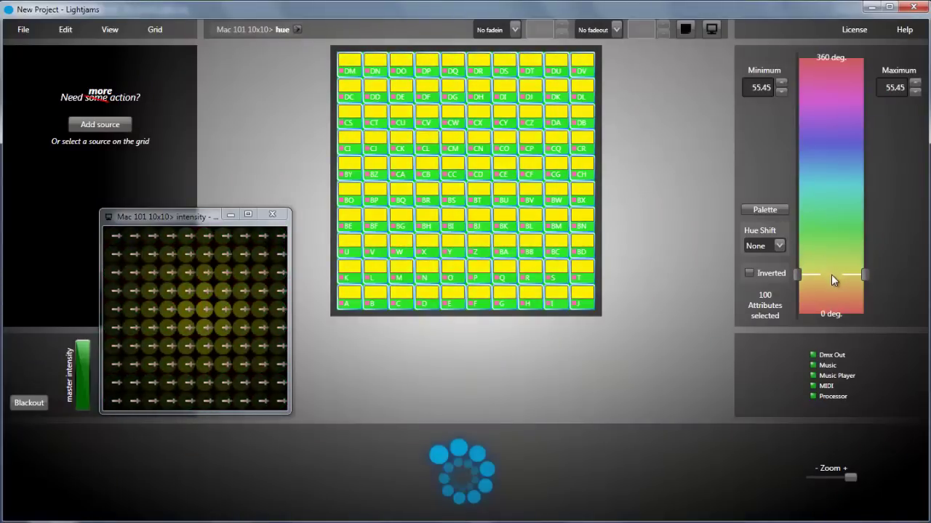
Step: Set the hue to 165.45, then try scene01–03 primary palette colours, settling on scene01
{"action": "left_click", "coordinate": [836, 196]}
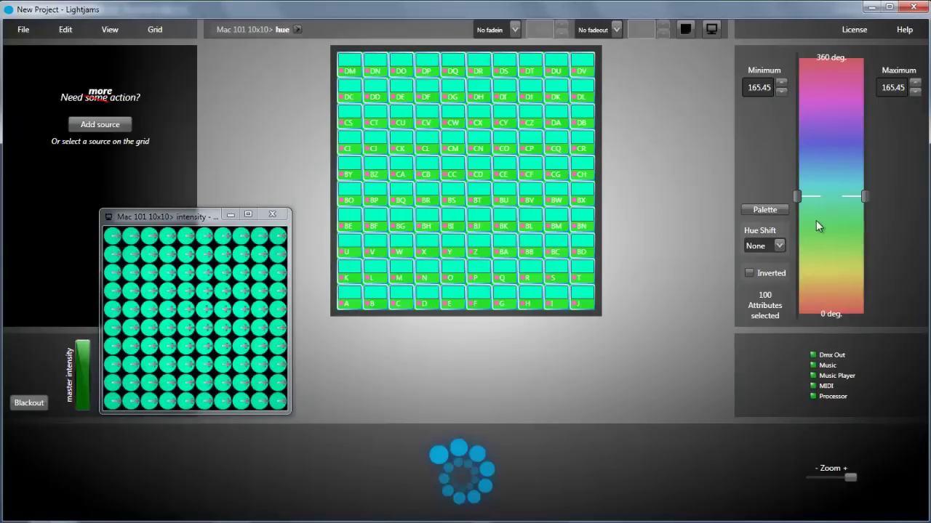
{"action": "left_click", "coordinate": [756, 209]}
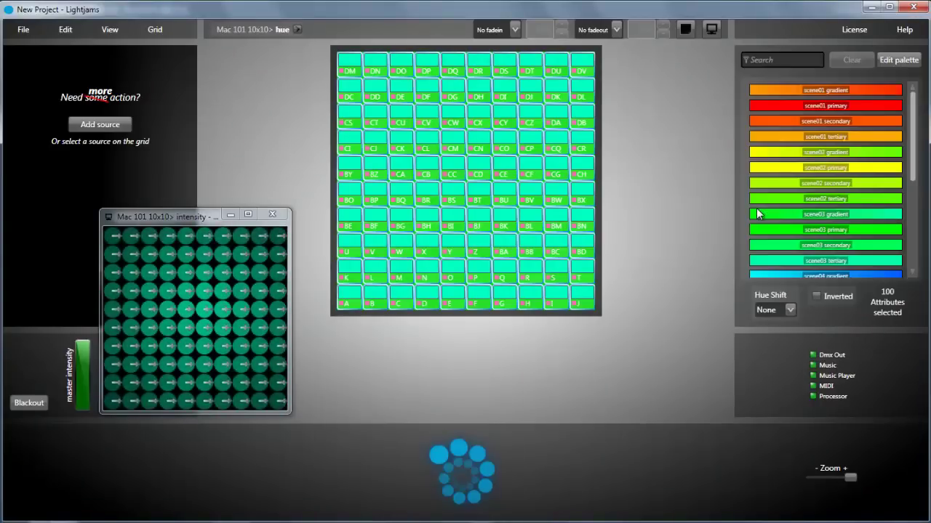
{"action": "left_click", "coordinate": [838, 105]}
{"action": "left_click", "coordinate": [828, 166]}
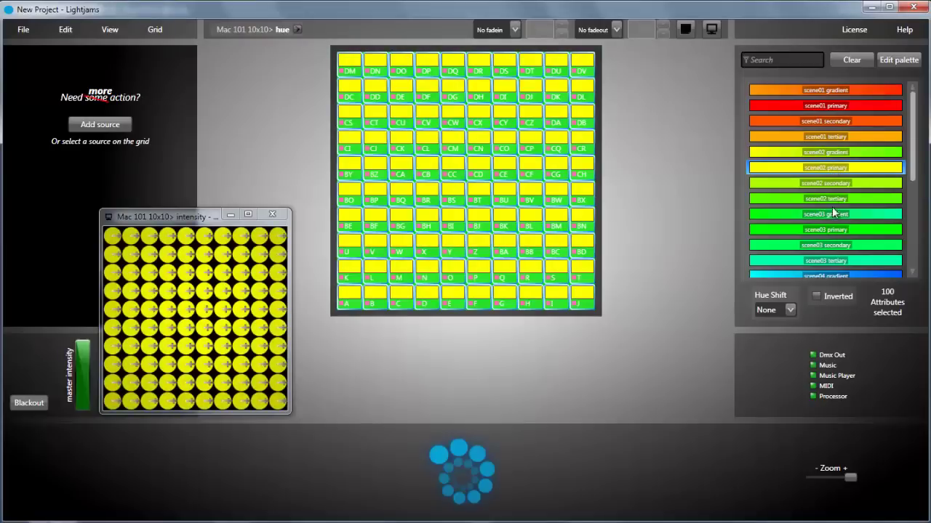
{"action": "left_click", "coordinate": [833, 230]}
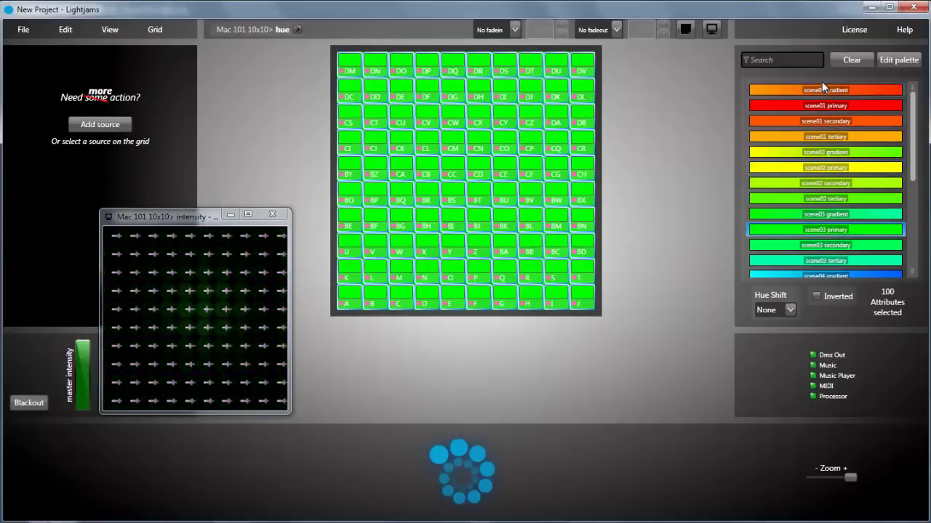
{"action": "left_click", "coordinate": [822, 102]}
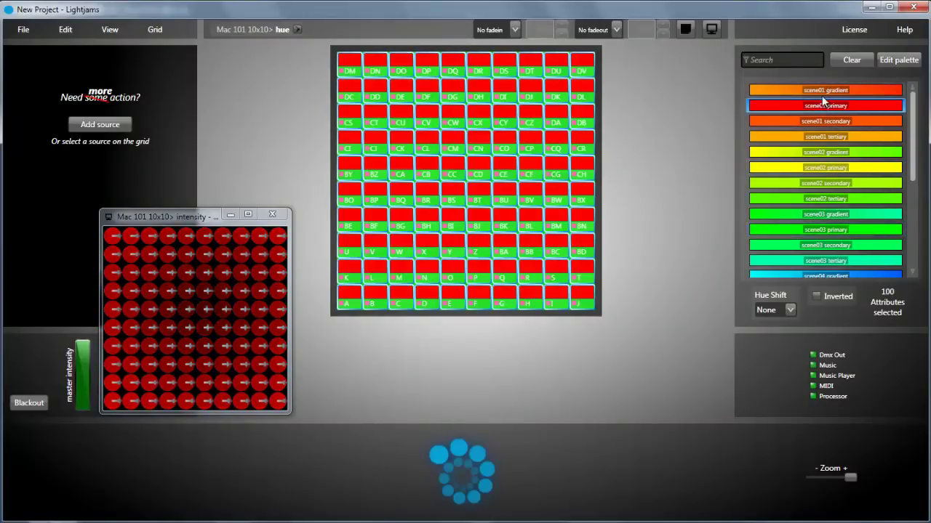
Step: Open the palette editor and start editing the scene01 primary colour
{"action": "left_click", "coordinate": [898, 59]}
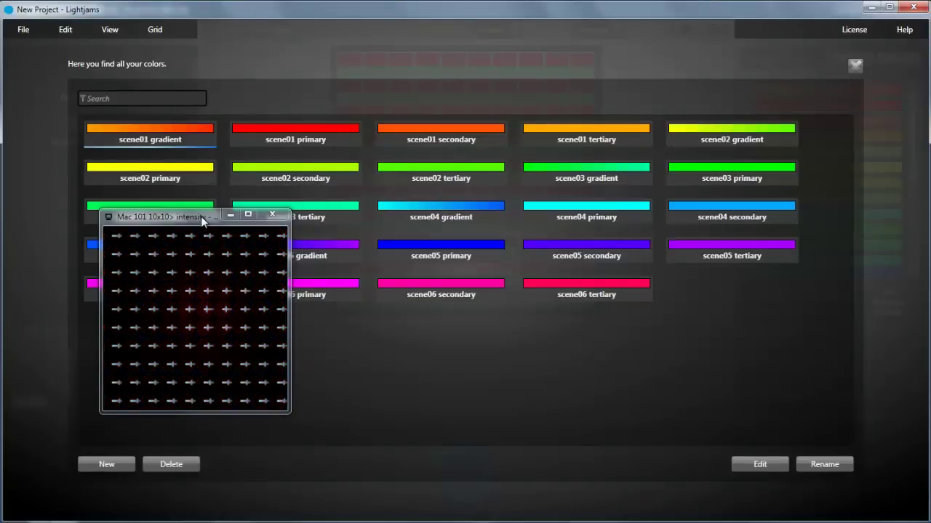
{"action": "left_click_drag", "start_coordinate": [201, 216], "coordinate": [498, 288]}
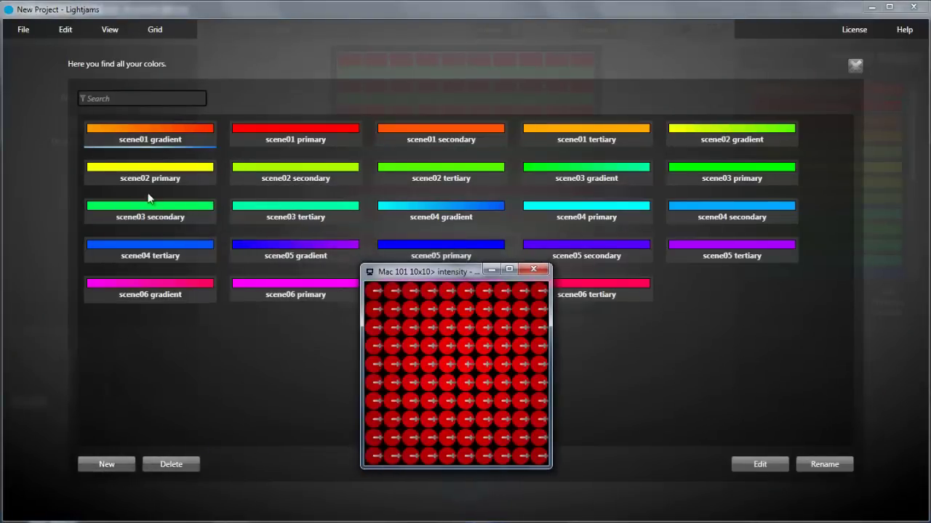
{"action": "left_click", "coordinate": [268, 139]}
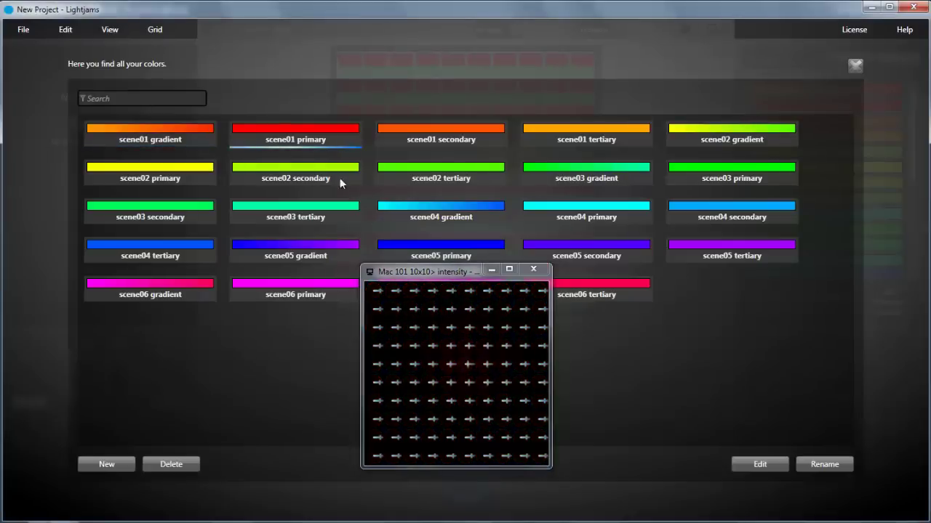
{"action": "left_click", "coordinate": [756, 463]}
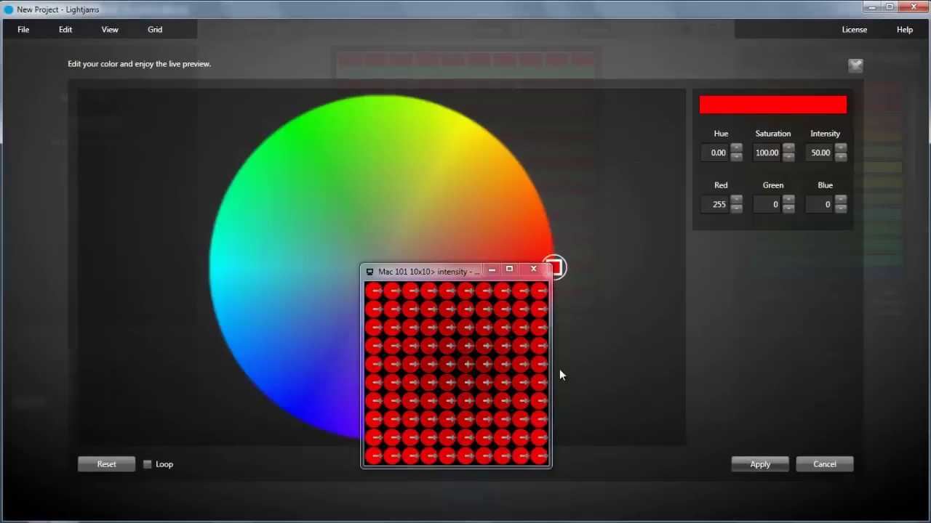
{"action": "left_click", "coordinate": [491, 269]}
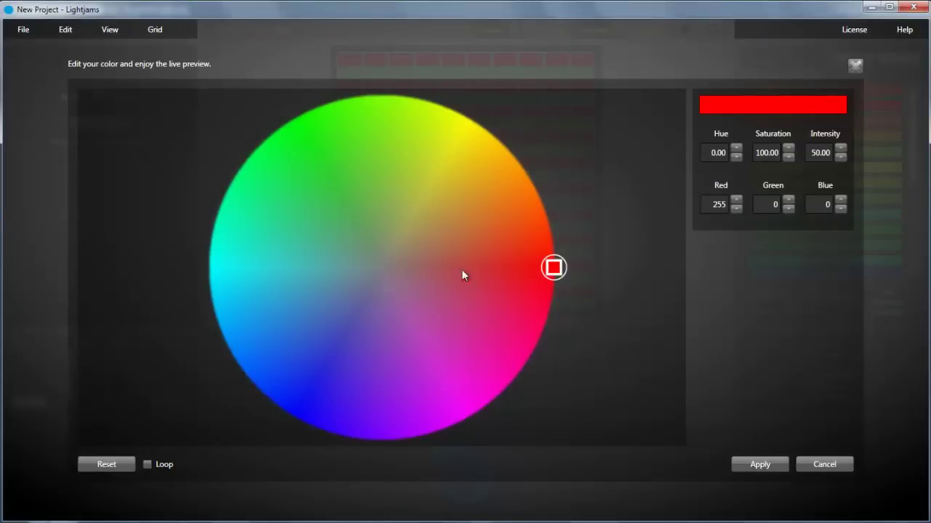
Step: Draw a looping colour path from orange through green, teal, blue, blue-violet and muted blue
{"action": "left_click_drag", "start_coordinate": [548, 271], "coordinate": [491, 171]}
{"action": "left_click", "coordinate": [346, 141]}
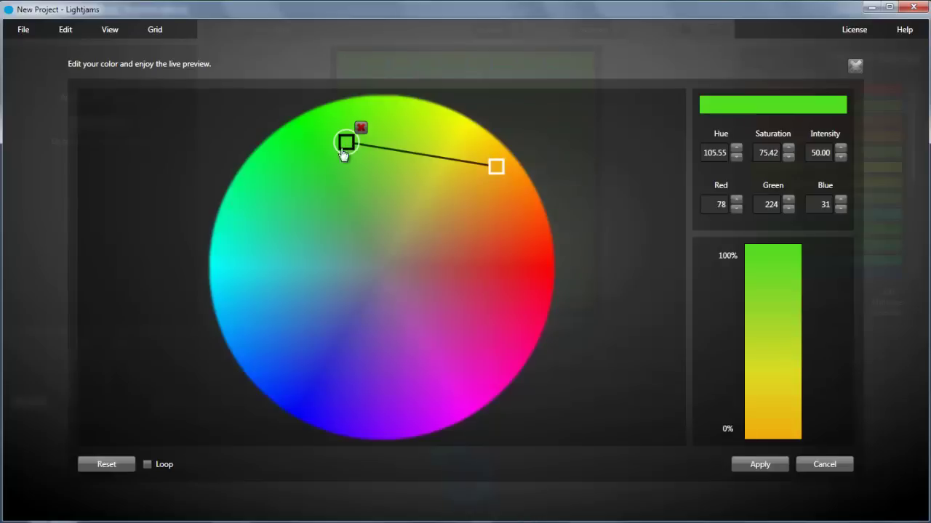
{"action": "left_click", "coordinate": [271, 221]}
{"action": "left_click", "coordinate": [261, 325]}
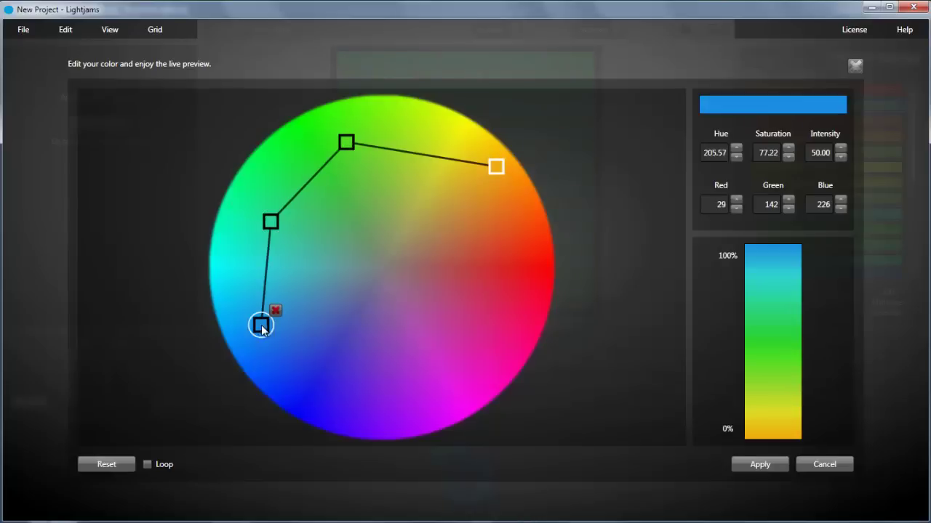
{"action": "left_click", "coordinate": [327, 385]}
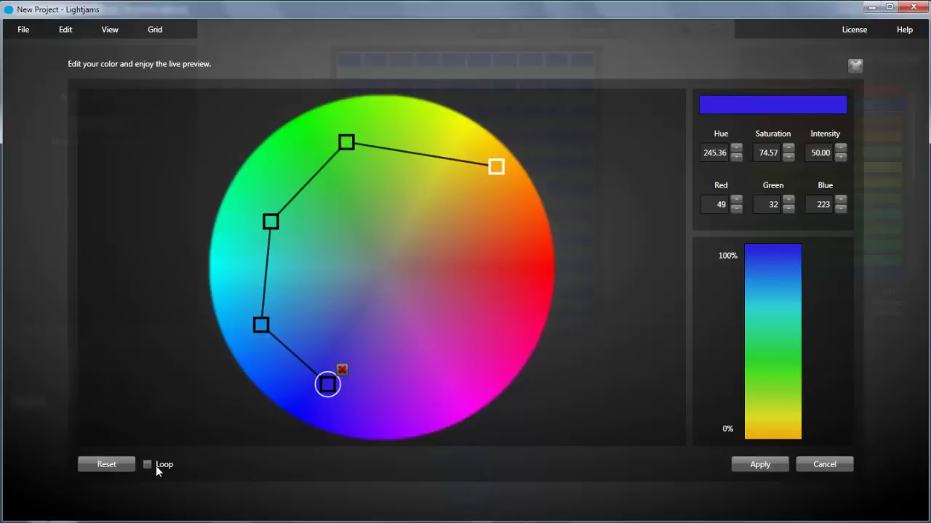
{"action": "left_click", "coordinate": [327, 291]}
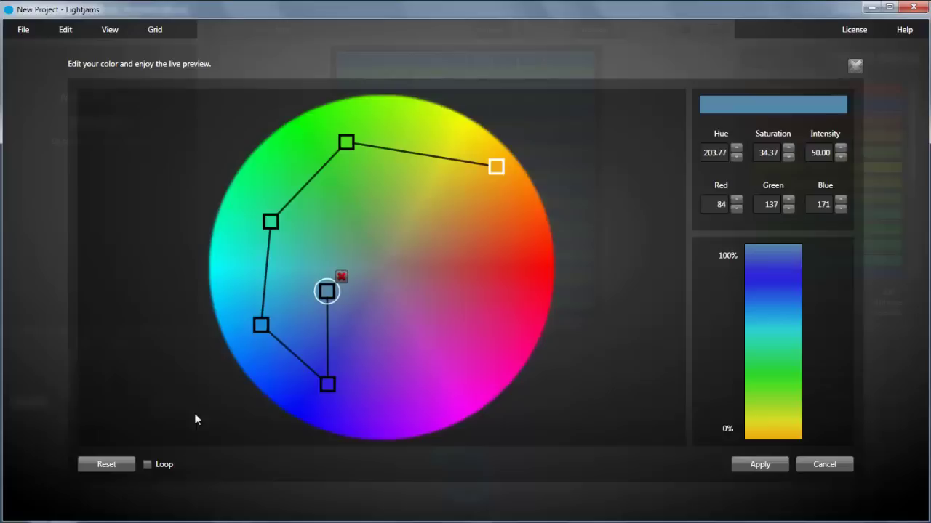
{"action": "left_click", "coordinate": [147, 464]}
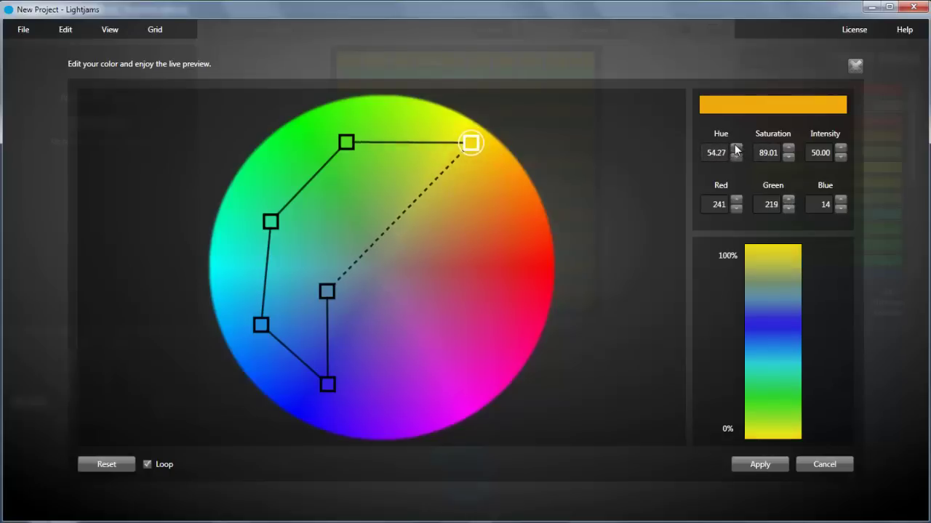
Step: Nudge the hue toward orange, then discard the colour edits and bring the intensity monitor forward
{"action": "left_click_drag", "start_coordinate": [733, 158], "coordinate": [734, 159]}
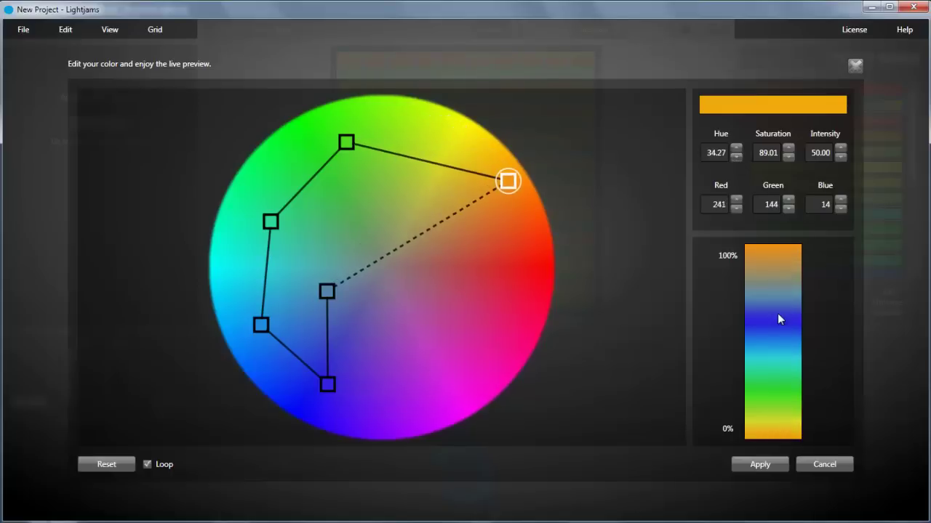
{"action": "left_click", "coordinate": [826, 463]}
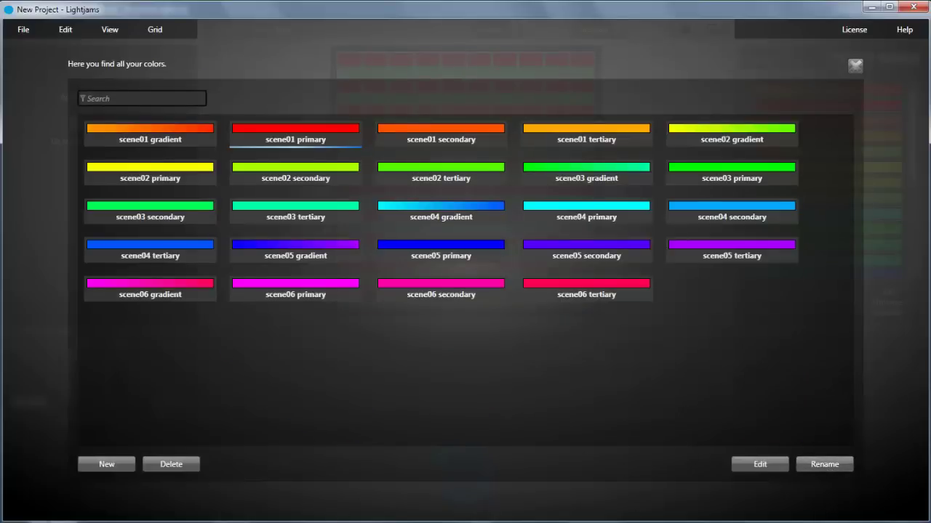
{"action": "left_click", "coordinate": [286, 495]}
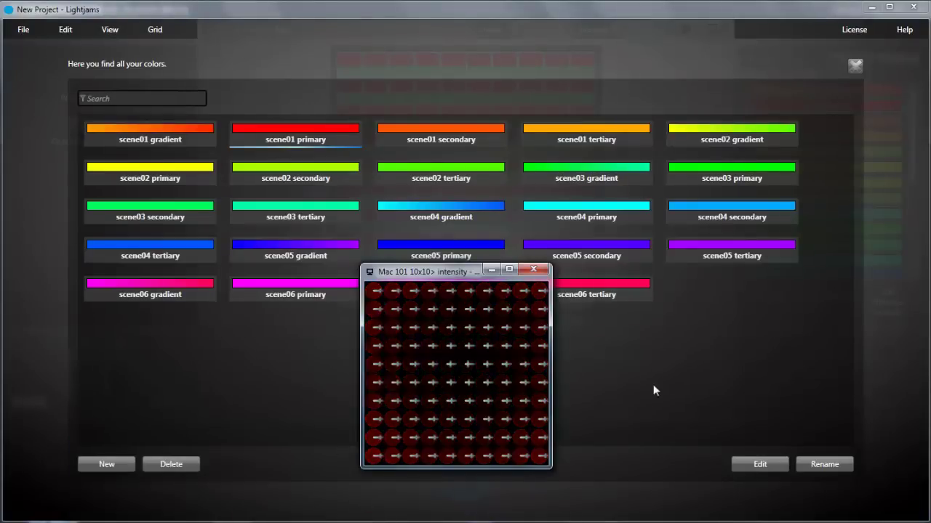
Step: Close the colour list and switch the grid to the pan attribute
{"action": "left_click", "coordinate": [855, 67]}
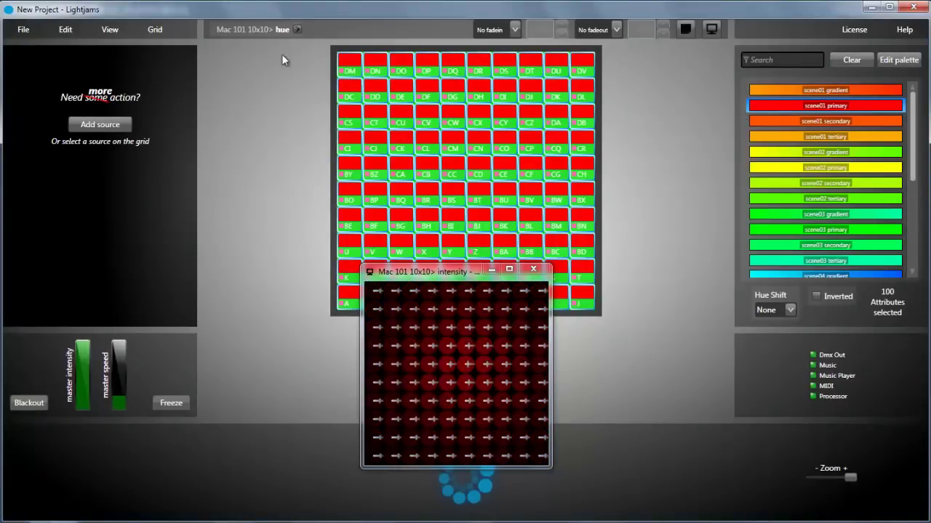
{"action": "left_click", "coordinate": [251, 27]}
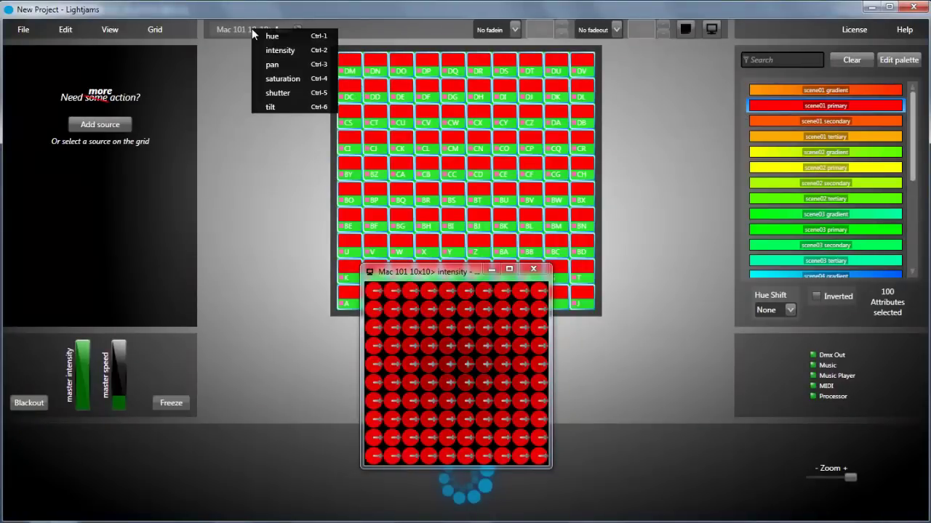
{"action": "left_click", "coordinate": [277, 63]}
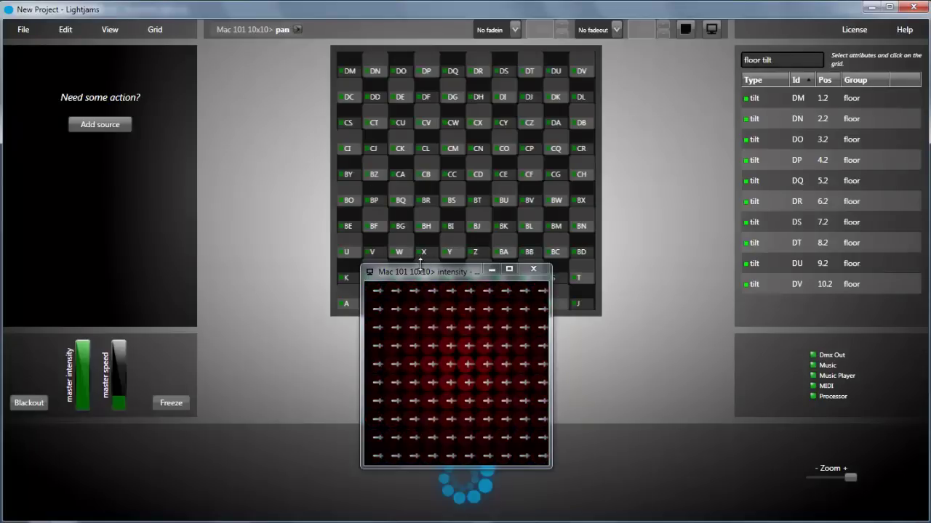
{"action": "left_click_drag", "start_coordinate": [424, 273], "coordinate": [682, 276]}
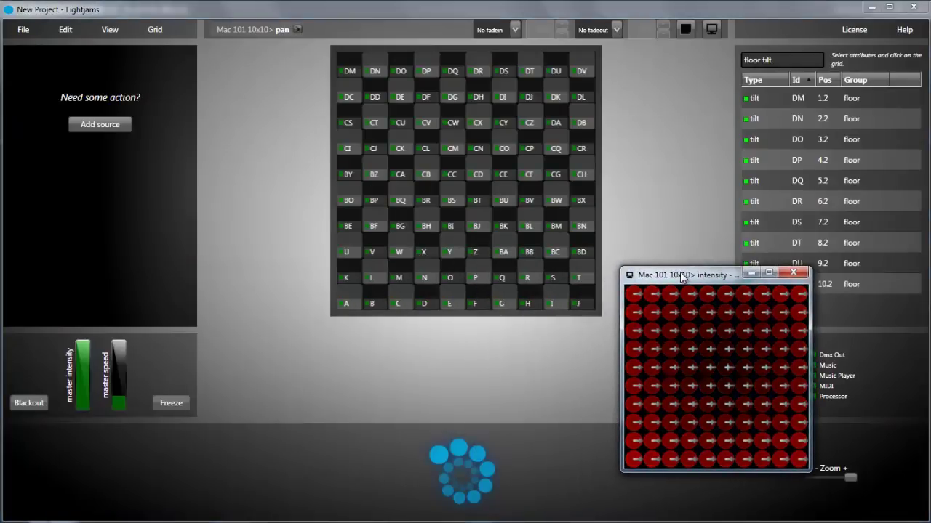
Step: Add a circle-wave source at cell CD on the pan grid with raised power and range
{"action": "left_click", "coordinate": [90, 124]}
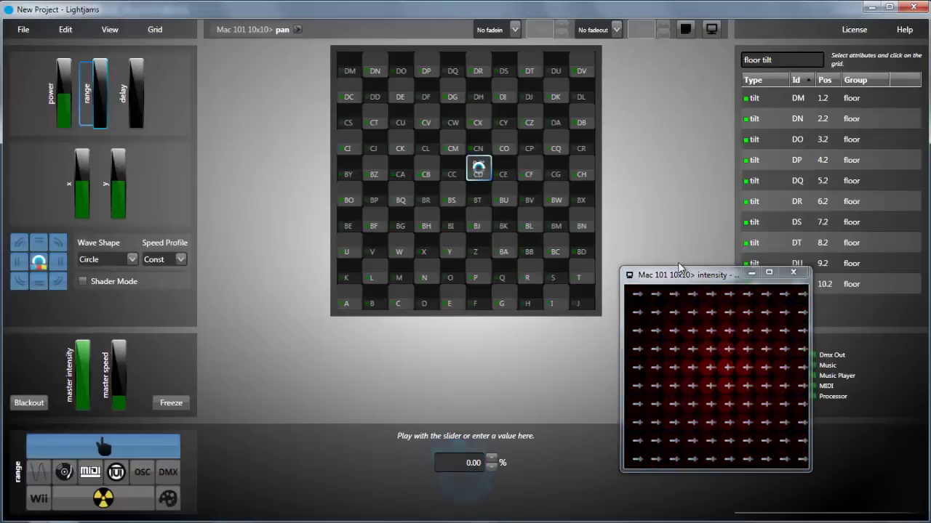
{"action": "left_click_drag", "start_coordinate": [678, 268], "coordinate": [696, 185]}
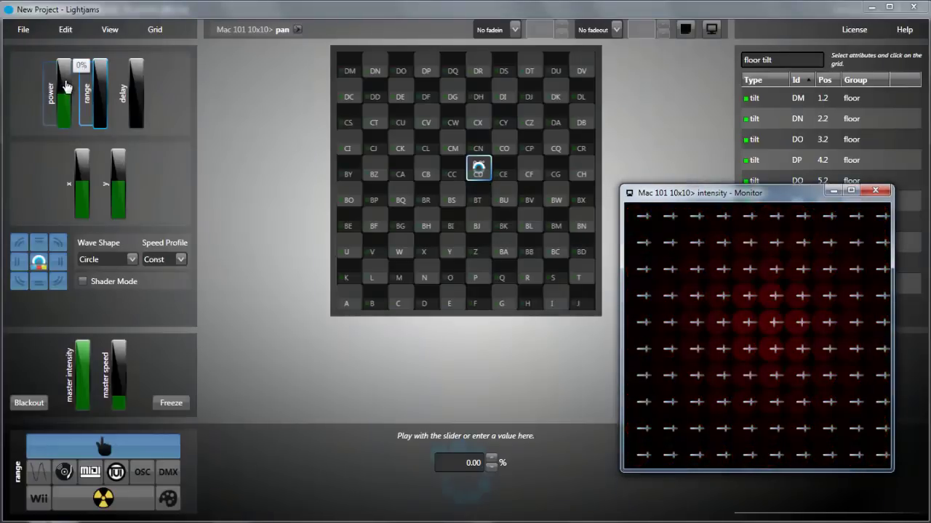
{"action": "mouse_move", "coordinate": [66, 86]}
{"action": "left_mouse_down"}
{"action": "mouse_move", "coordinate": [65, 64]}
{"action": "mouse_move", "coordinate": [66, 83]}
{"action": "left_mouse_up"}
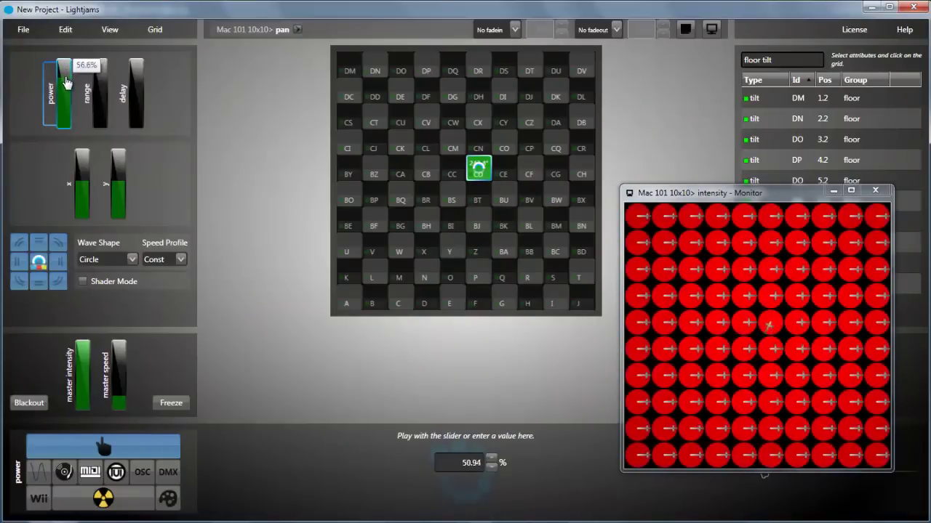
{"action": "left_click_drag", "start_coordinate": [101, 110], "coordinate": [65, 82]}
{"action": "left_click", "coordinate": [65, 67]}
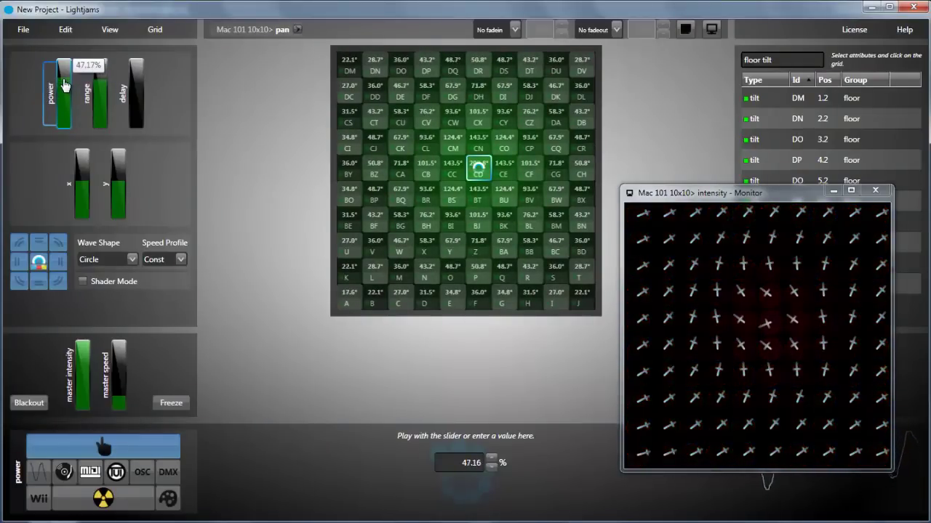
{"action": "left_click", "coordinate": [39, 473]}
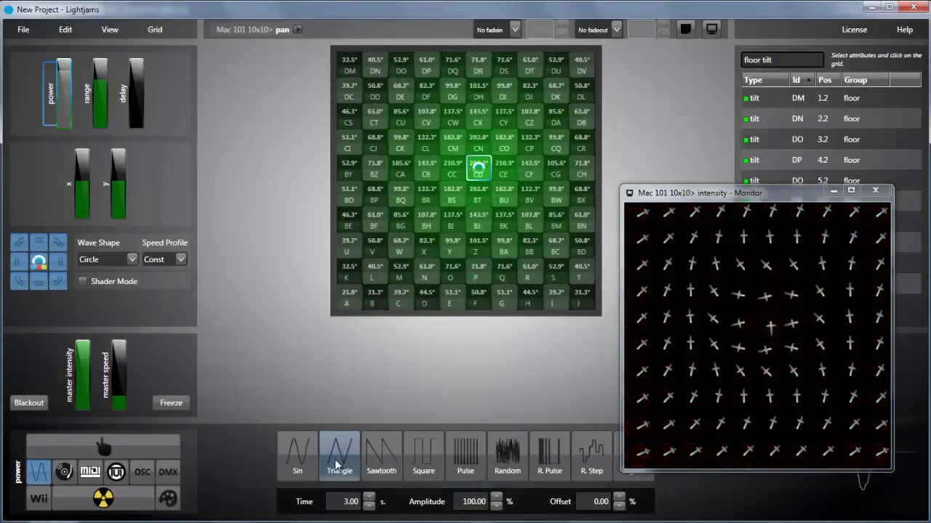
Step: Drive the source power with a triangle wave and set its range to 100%
{"action": "left_click", "coordinate": [329, 453]}
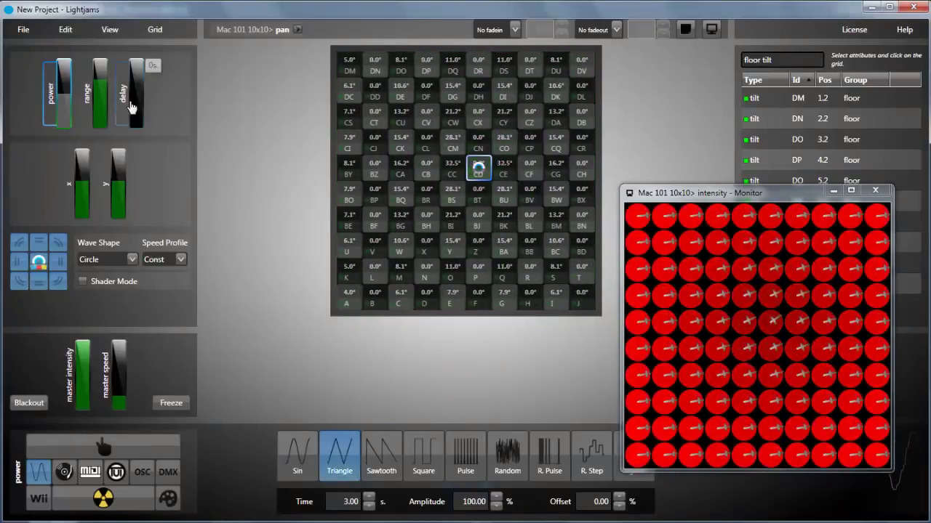
{"action": "left_click_drag", "start_coordinate": [104, 74], "coordinate": [102, 53]}
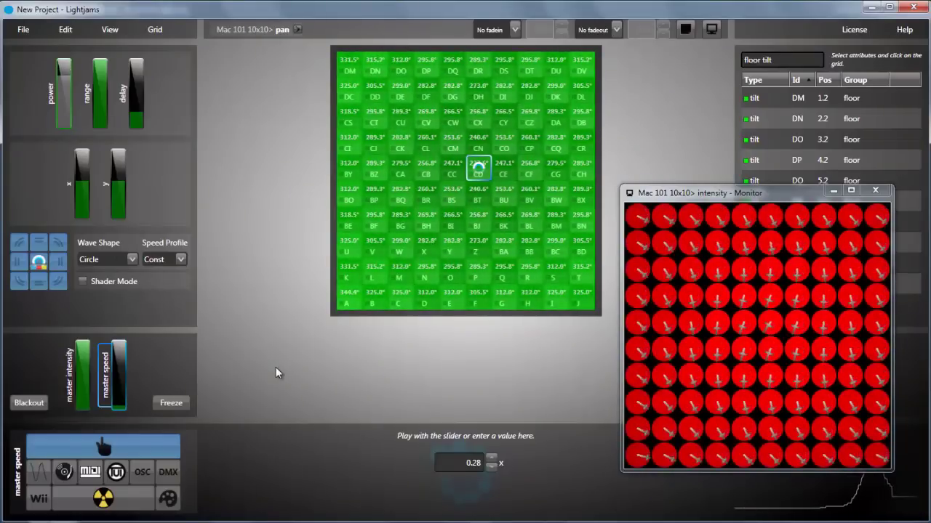
Step: Set the Maximum of every pan cell to 360
{"action": "left_click", "coordinate": [347, 71]}
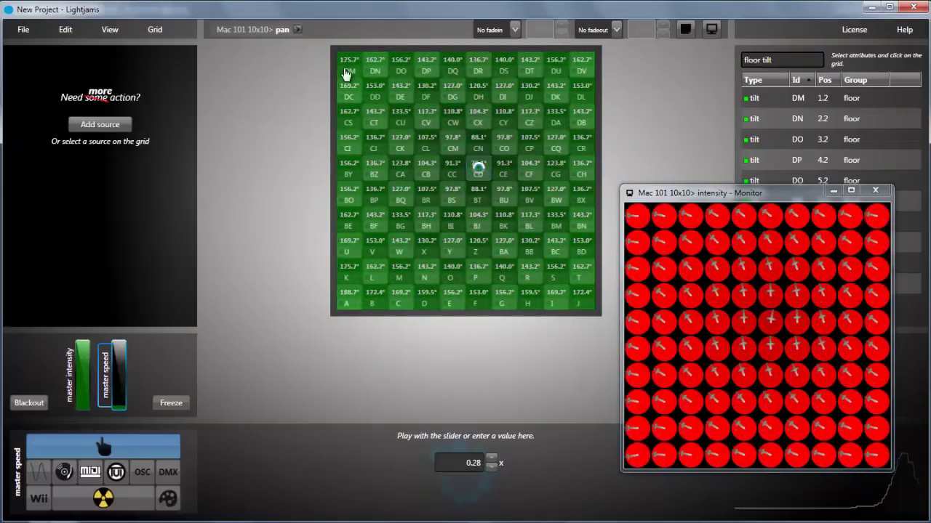
{"action": "left_click", "coordinate": [588, 303], "text": "shift"}
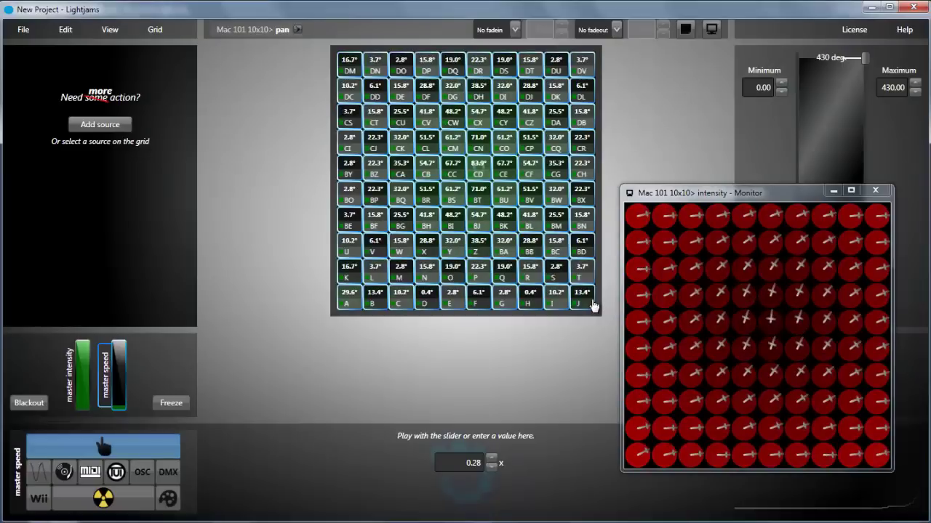
{"action": "left_click_drag", "start_coordinate": [706, 194], "coordinate": [616, 339]}
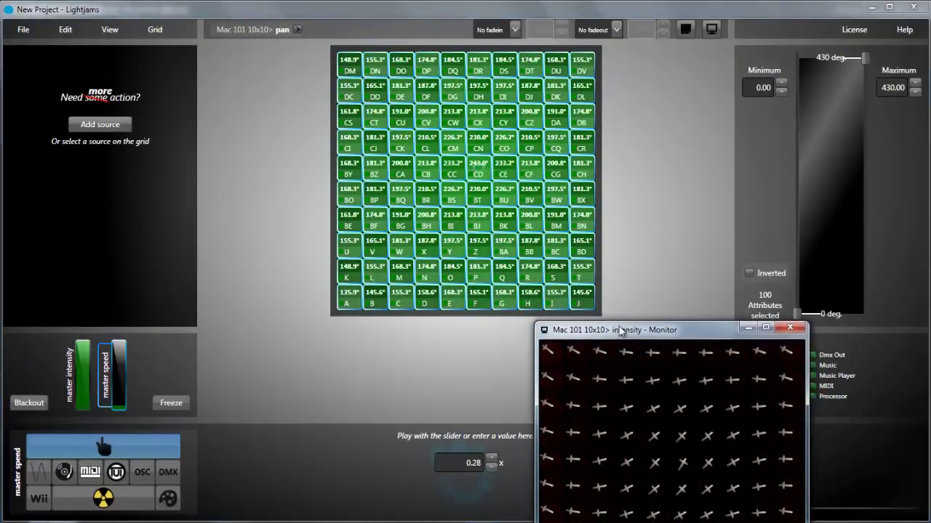
{"action": "left_click_drag", "start_coordinate": [866, 56], "coordinate": [861, 146]}
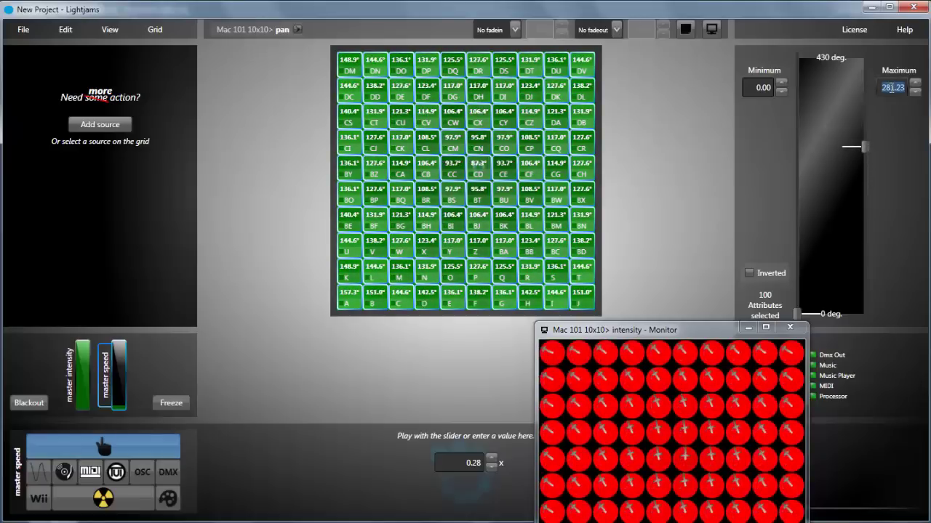
{"action": "left_click", "coordinate": [891, 87]}
{"action": "type", "text": "360"}
{"action": "key", "text": "Return"}
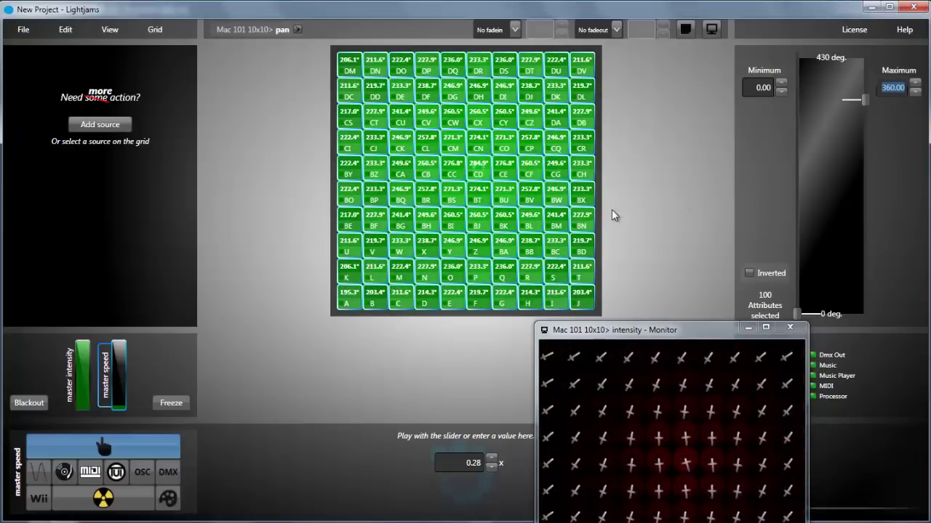
Step: Invert the pan of the top five rows of the grid
{"action": "left_click", "coordinate": [349, 72]}
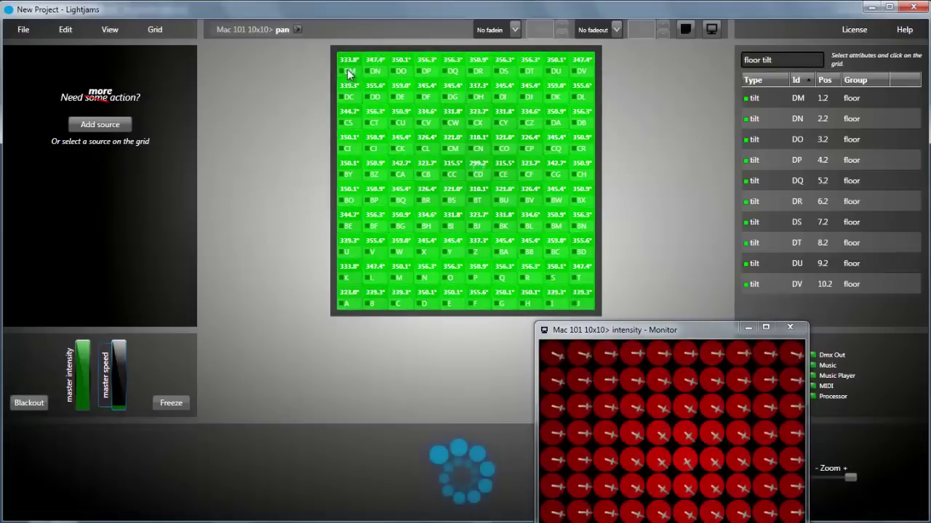
{"action": "left_click", "coordinate": [572, 178], "text": "shift"}
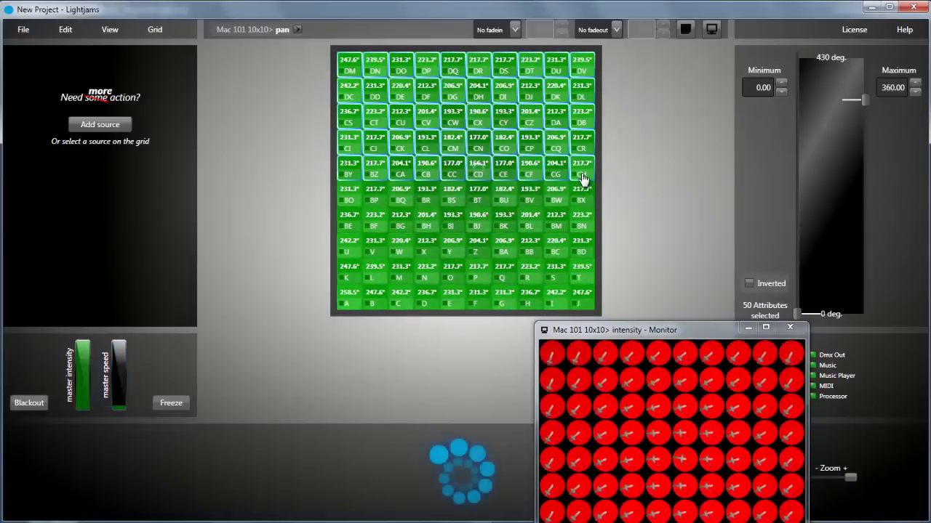
{"action": "left_click", "coordinate": [750, 284]}
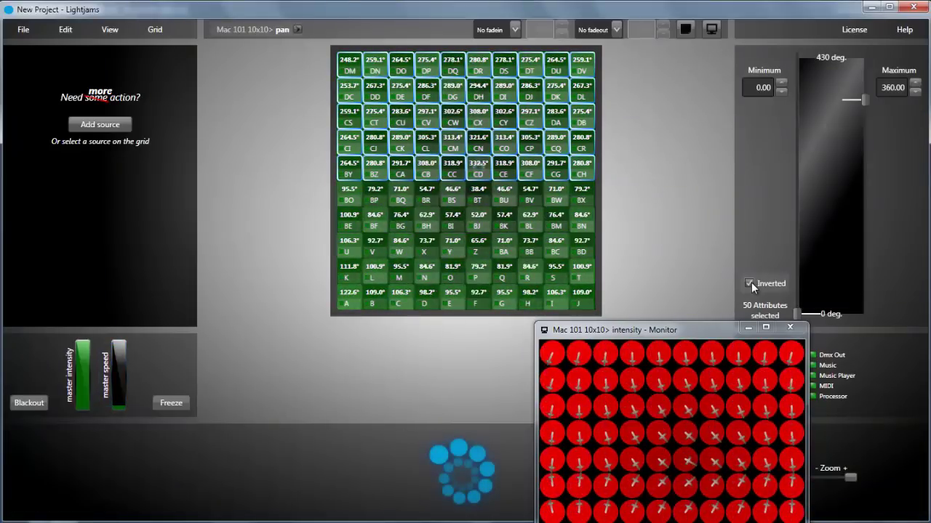
{"action": "left_click_drag", "start_coordinate": [701, 328], "coordinate": [626, 269]}
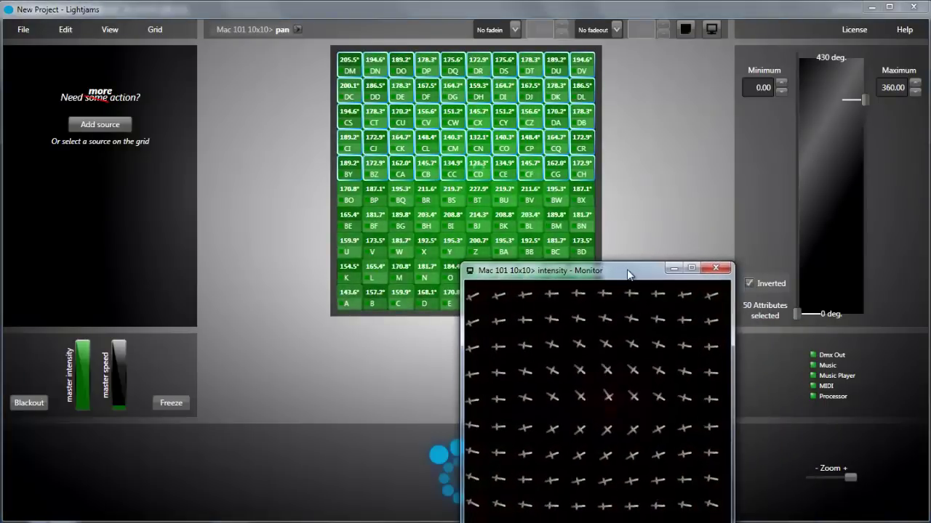
Step: Copy the circle-wave source at cell CD from the pan grid
{"action": "left_click", "coordinate": [383, 190]}
{"action": "key", "text": "Escape"}
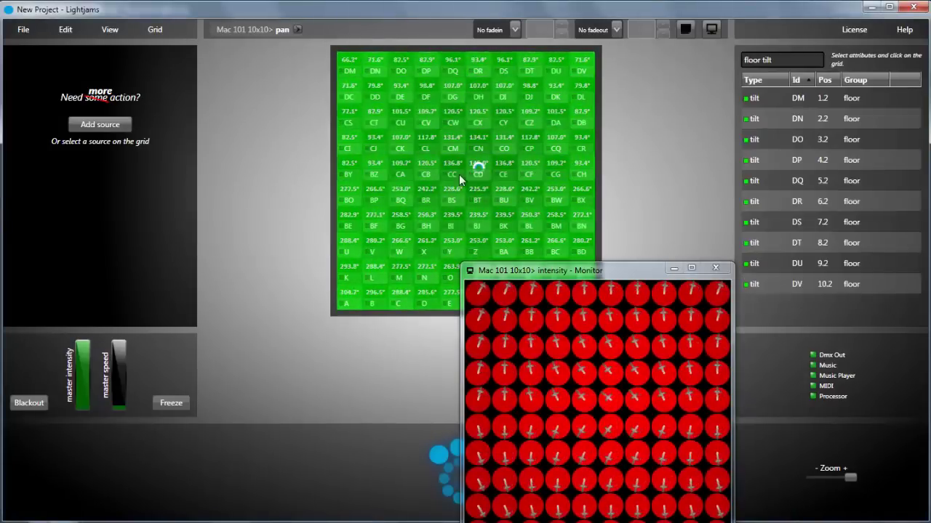
{"action": "left_click", "coordinate": [477, 174]}
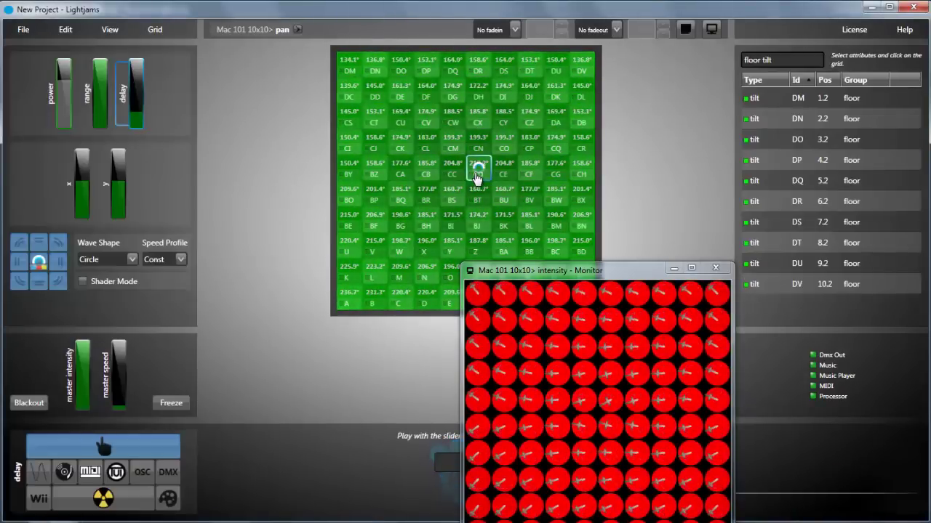
{"action": "left_click", "coordinate": [68, 30]}
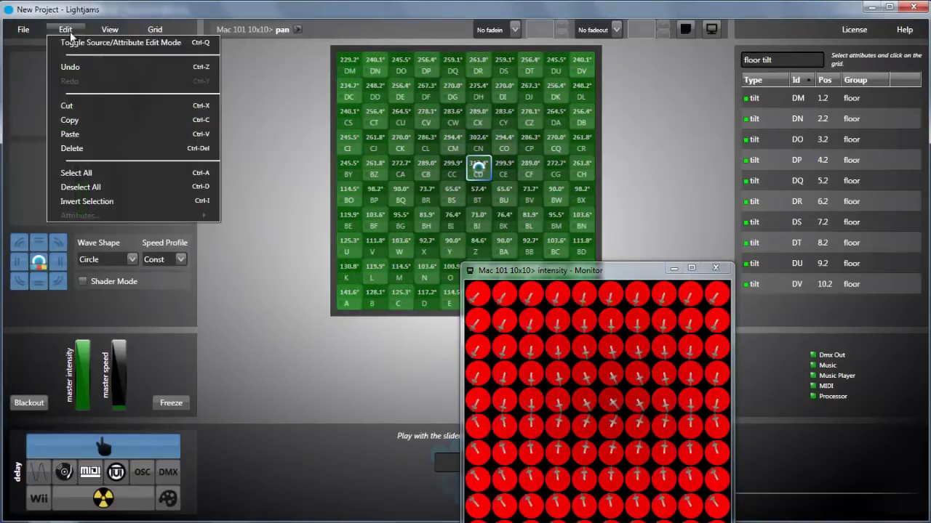
{"action": "left_click", "coordinate": [80, 118]}
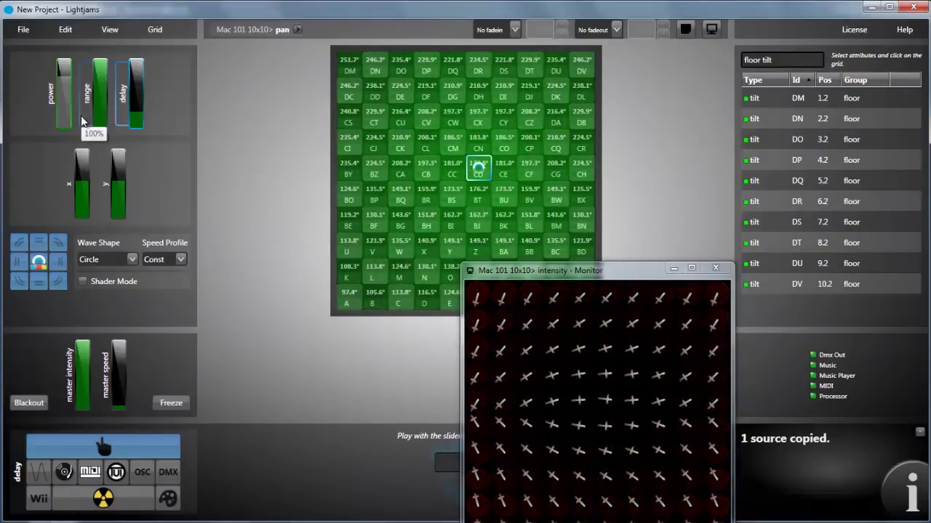
Step: Paste the wave source onto the tilt grid and select all 100 tilt cells
{"action": "right_click", "coordinate": [250, 31]}
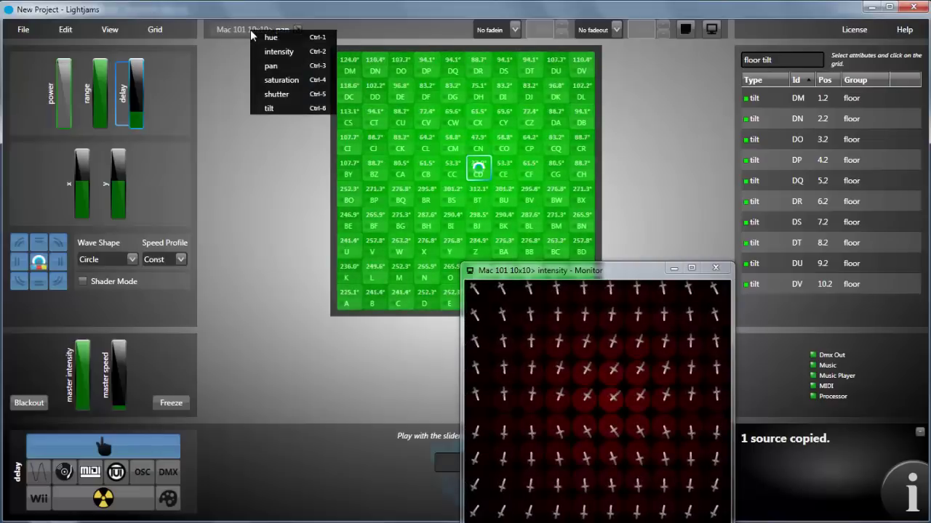
{"action": "left_click", "coordinate": [277, 108]}
{"action": "left_click", "coordinate": [64, 30]}
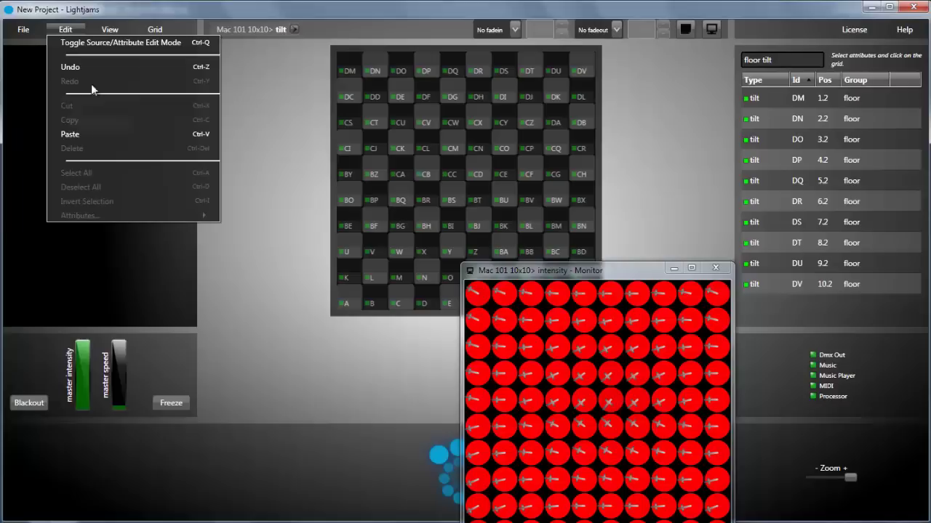
{"action": "left_click", "coordinate": [87, 134]}
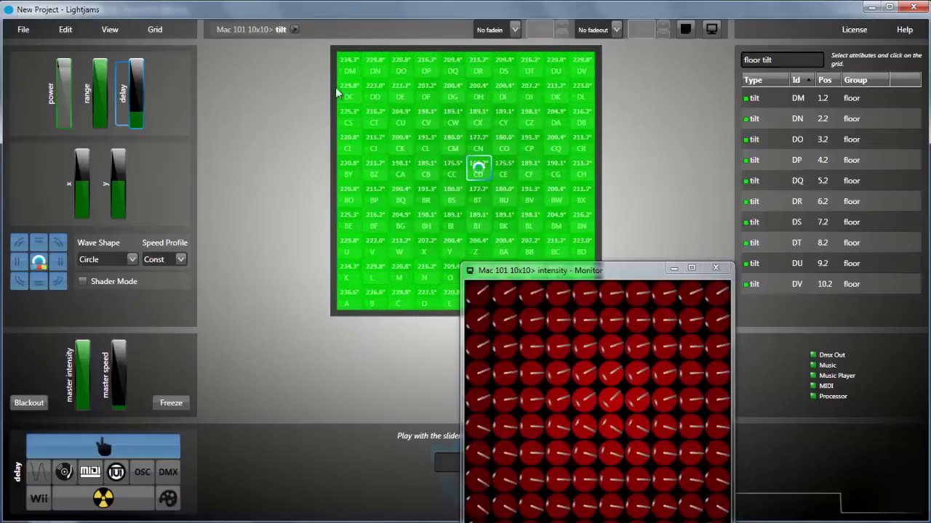
{"action": "key", "text": "ctrl+a"}
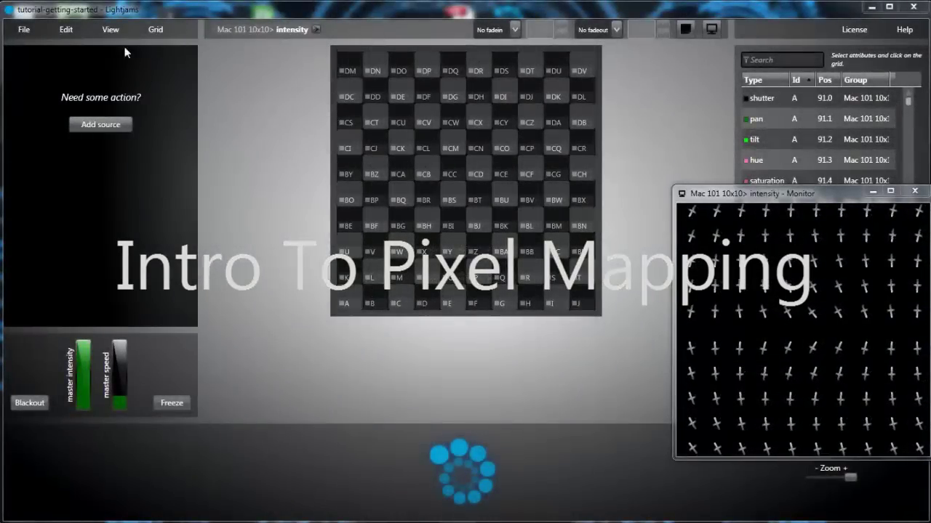
Step: Load luminescence_tv0089.avi into media slot 01 and open its preview monitor
{"action": "left_click", "coordinate": [113, 28]}
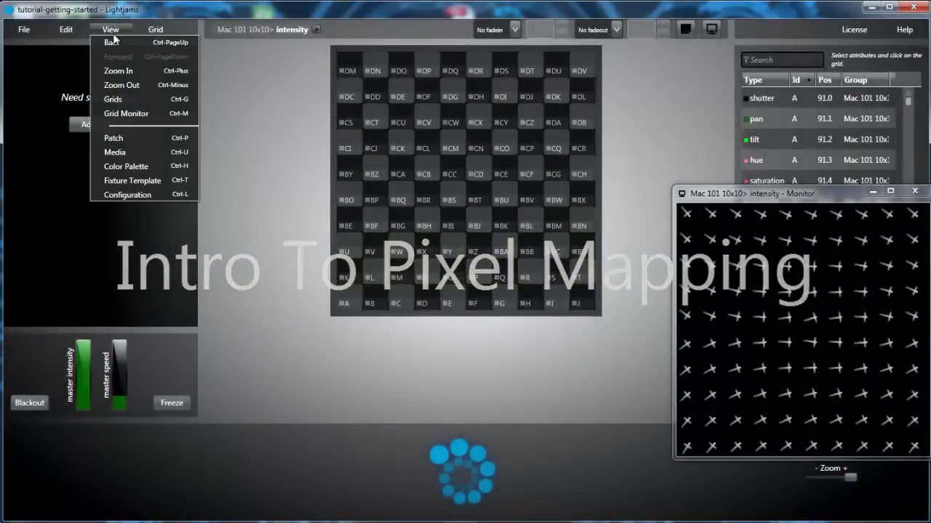
{"action": "left_click", "coordinate": [129, 153]}
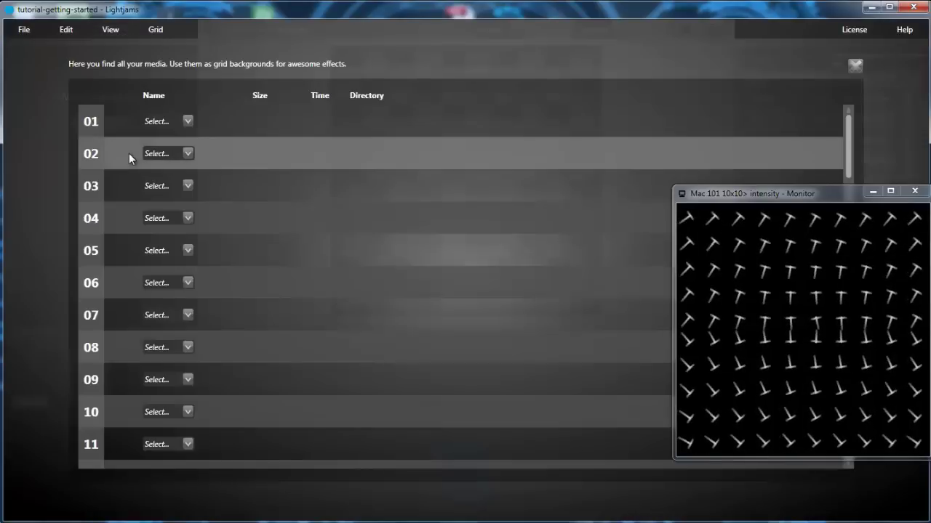
{"action": "left_click", "coordinate": [166, 123]}
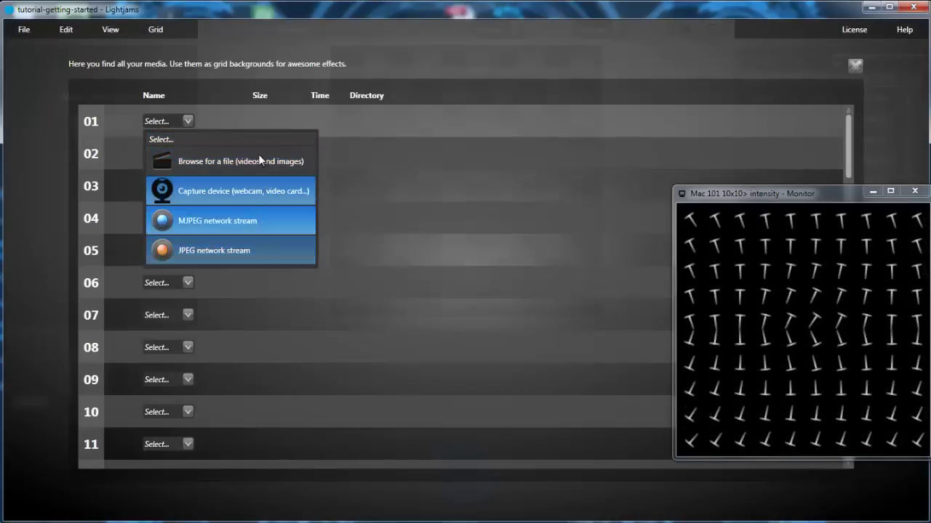
{"action": "left_click", "coordinate": [261, 161]}
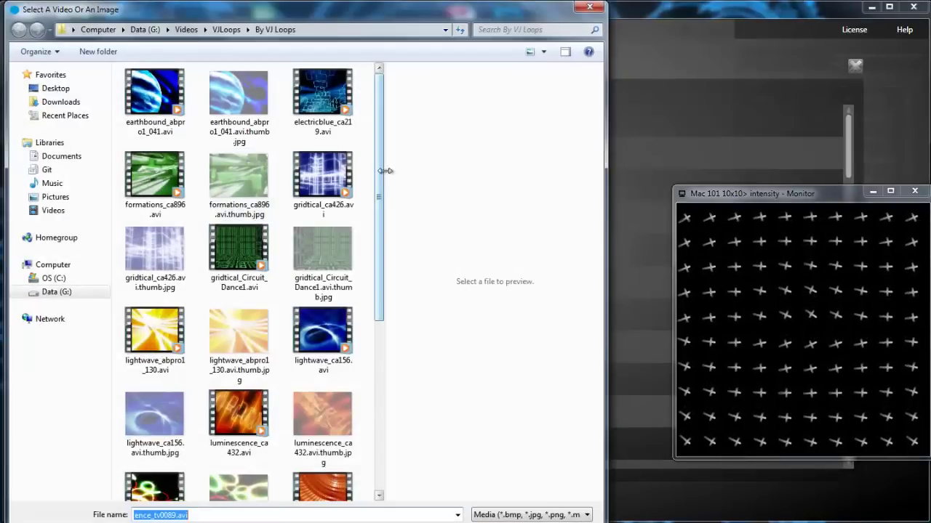
{"action": "left_click_drag", "start_coordinate": [378, 170], "coordinate": [368, 287]}
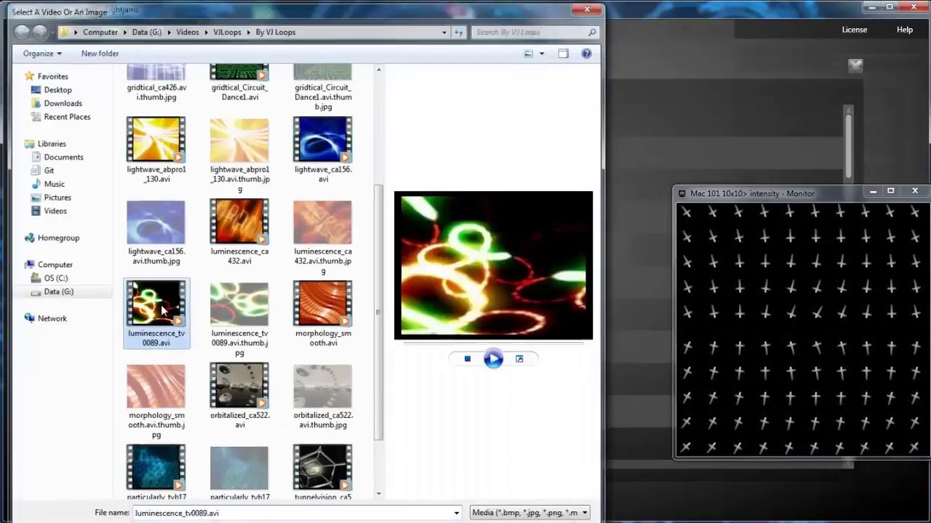
{"action": "double_click", "coordinate": [163, 309]}
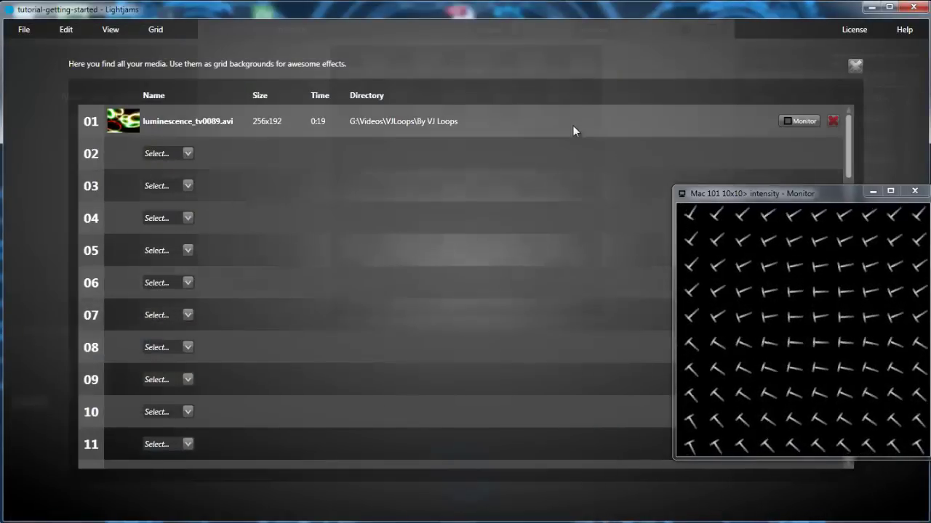
{"action": "left_click", "coordinate": [792, 120]}
Step: Drive the intensity grid from the luminescence_tv0089.avi video's Intensity component, then display the hue grid
{"action": "left_click", "coordinate": [855, 65]}
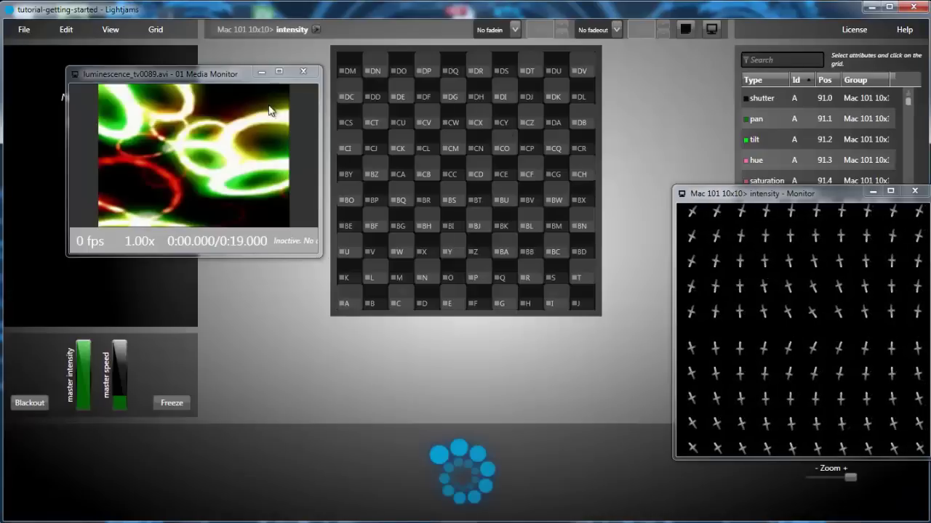
{"action": "left_click", "coordinate": [154, 29]}
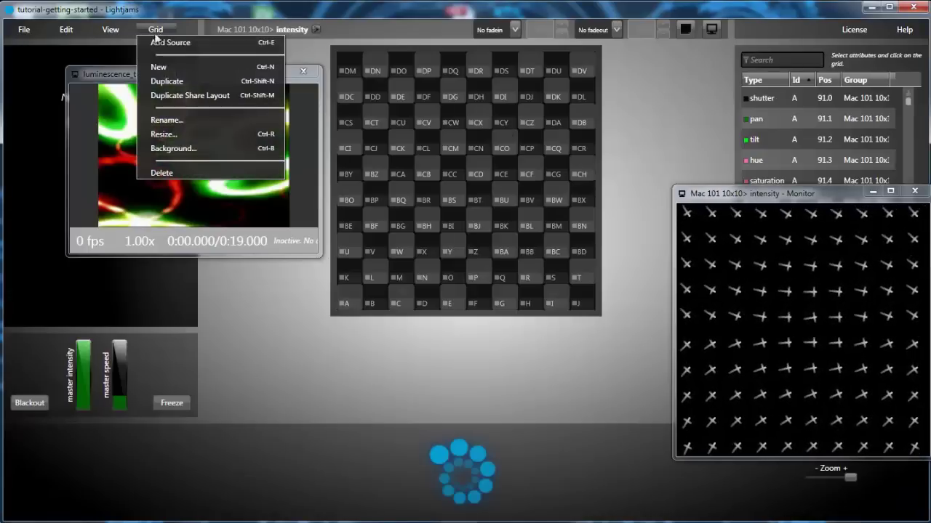
{"action": "left_click", "coordinate": [180, 147]}
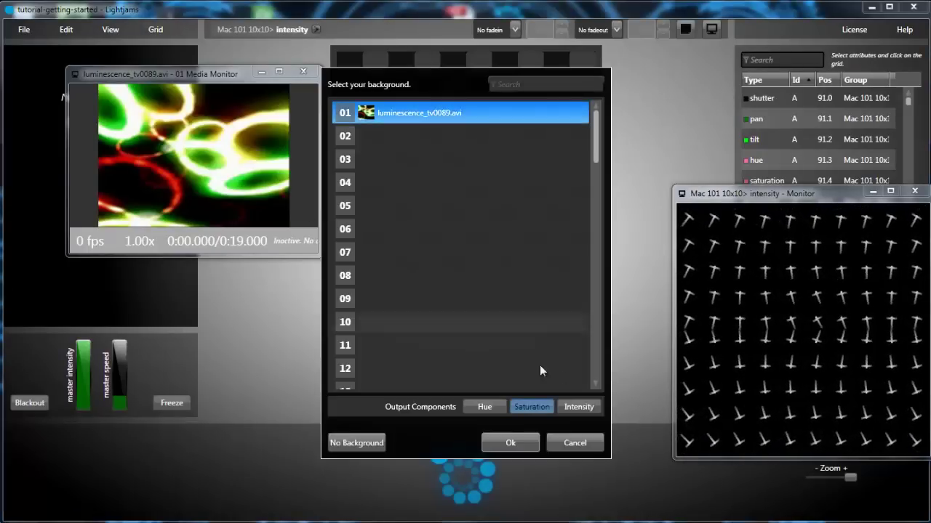
{"action": "left_click", "coordinate": [577, 408]}
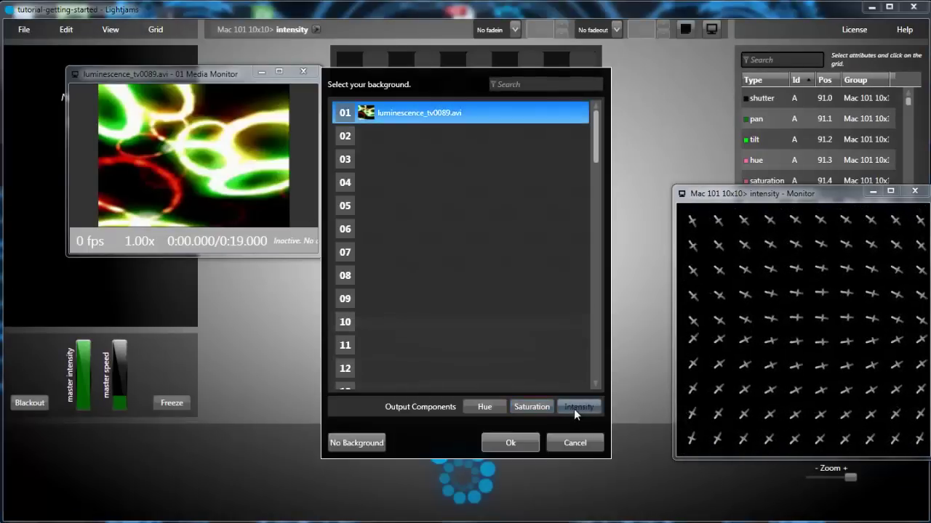
{"action": "left_click", "coordinate": [513, 446]}
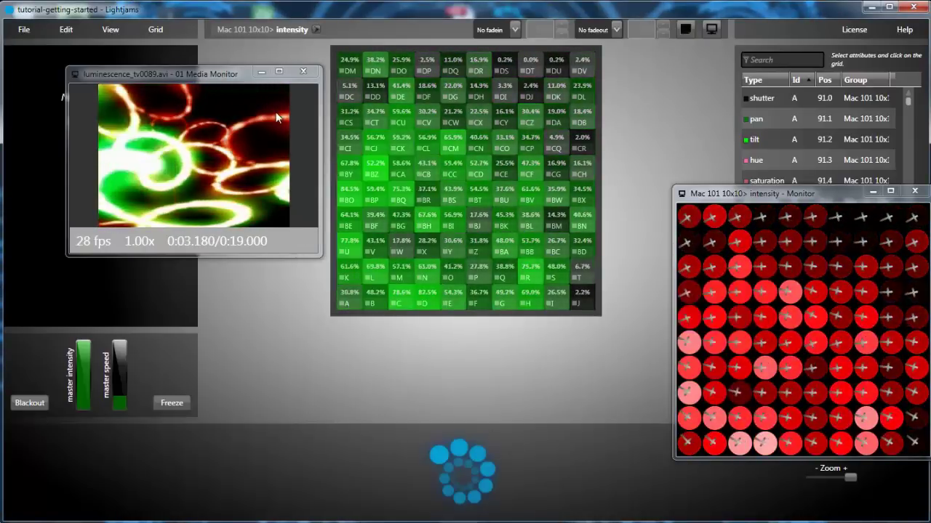
{"action": "left_click", "coordinate": [291, 32]}
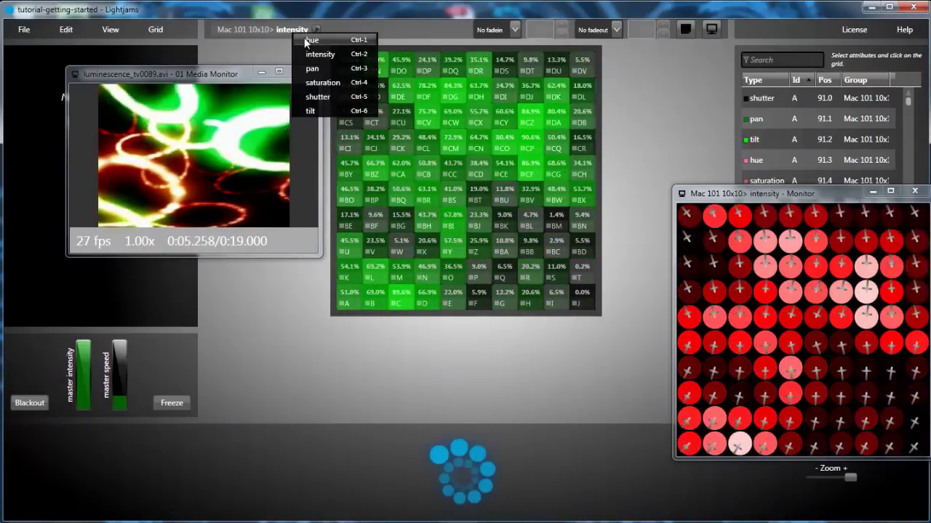
{"action": "left_click", "coordinate": [306, 40]}
Step: Set the hue grid background to the video using its Hue output component
{"action": "left_click", "coordinate": [154, 30]}
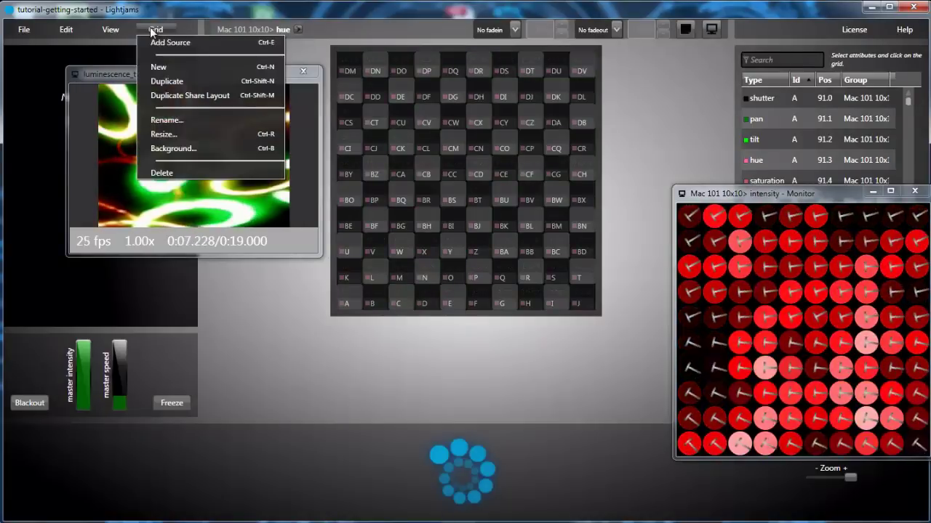
{"action": "left_click", "coordinate": [182, 149]}
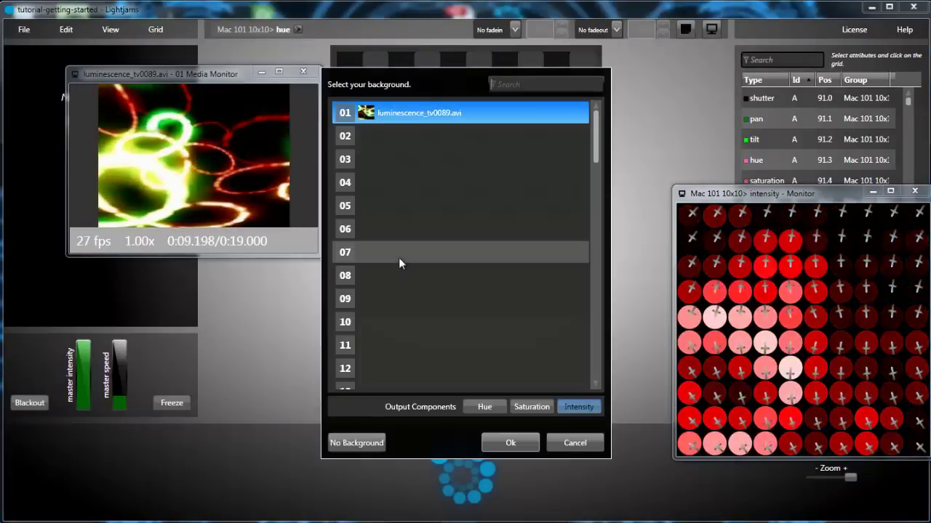
{"action": "left_click", "coordinate": [485, 407]}
{"action": "left_click", "coordinate": [511, 442]}
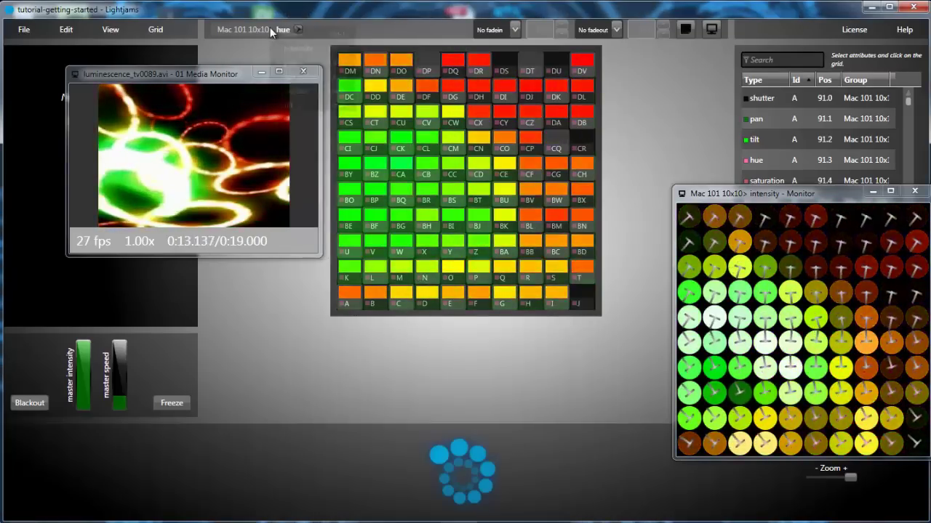
Step: On the saturation grid, set the background to the video using its Saturation component
{"action": "left_click", "coordinate": [273, 30]}
{"action": "left_click", "coordinate": [345, 75]}
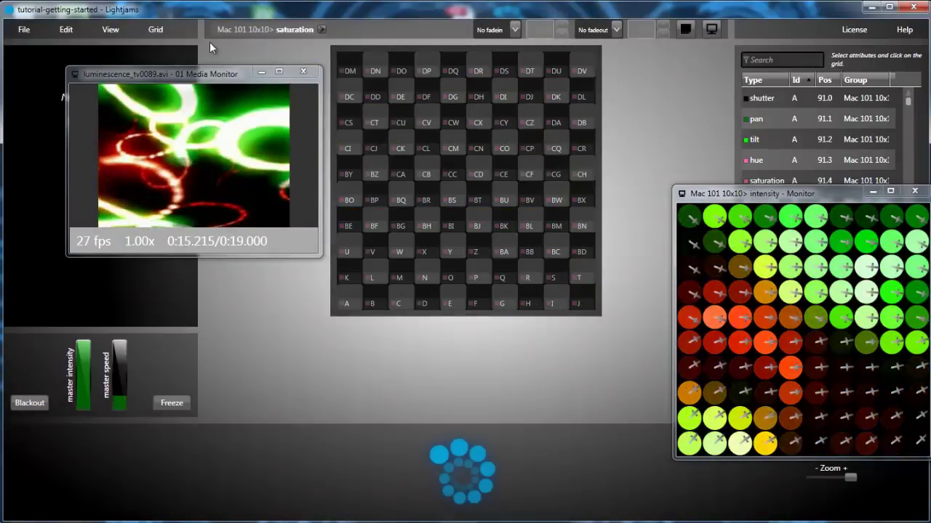
{"action": "left_click", "coordinate": [155, 29]}
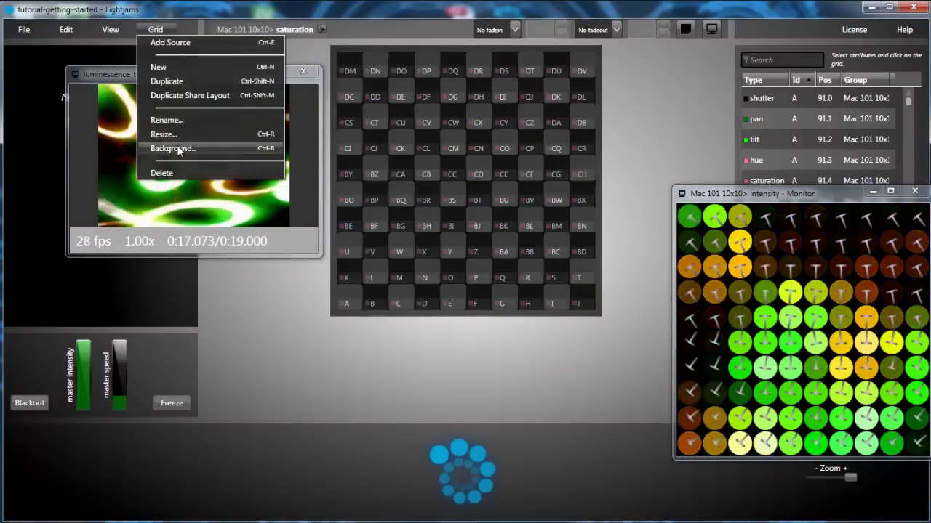
{"action": "left_click", "coordinate": [173, 148]}
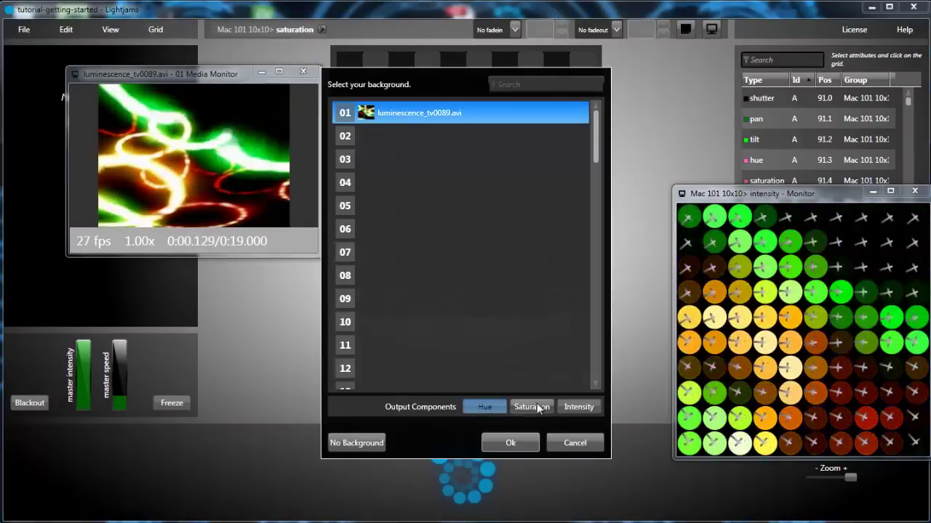
{"action": "left_click", "coordinate": [536, 404]}
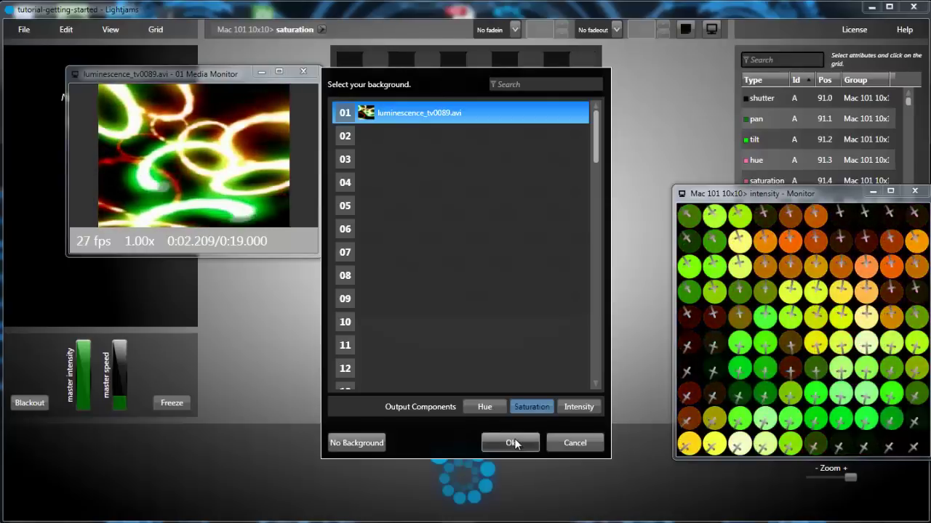
{"action": "left_click", "coordinate": [512, 443]}
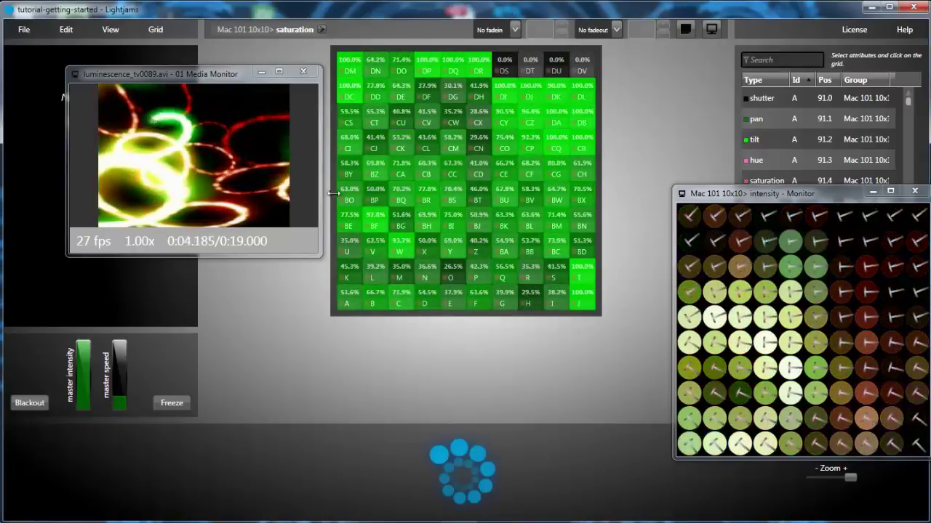
{"action": "left_click", "coordinate": [298, 29]}
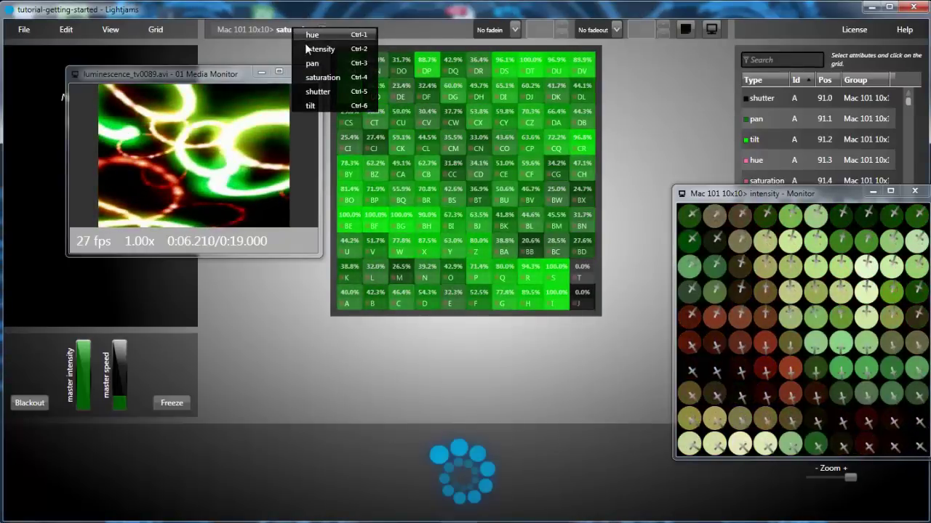
Step: Select all 100 hue cells and narrow their hue range
{"action": "left_click", "coordinate": [308, 35]}
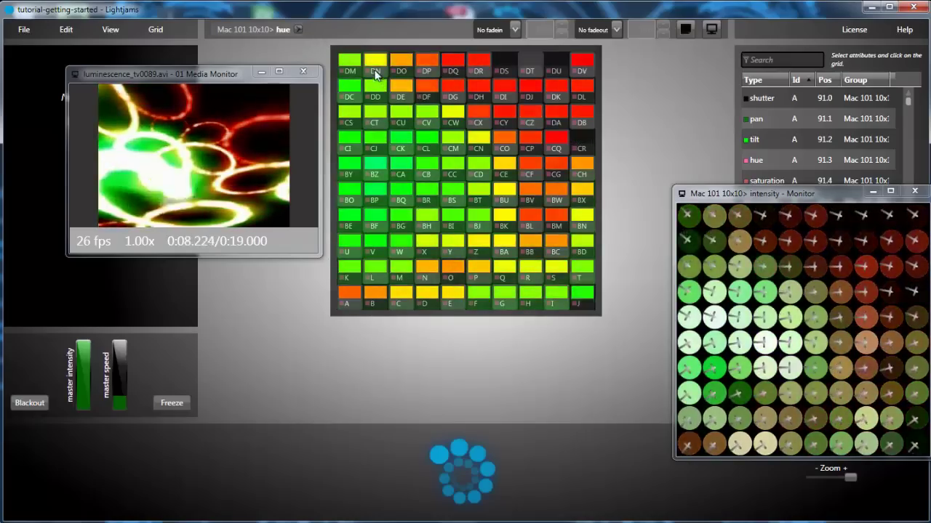
{"action": "key", "text": "ctrl+a"}
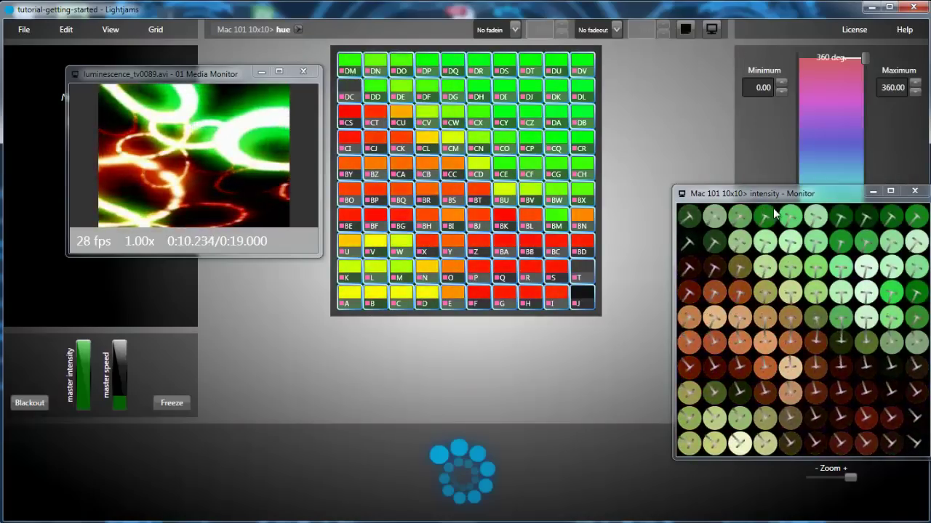
{"action": "left_click_drag", "start_coordinate": [774, 195], "coordinate": [577, 214]}
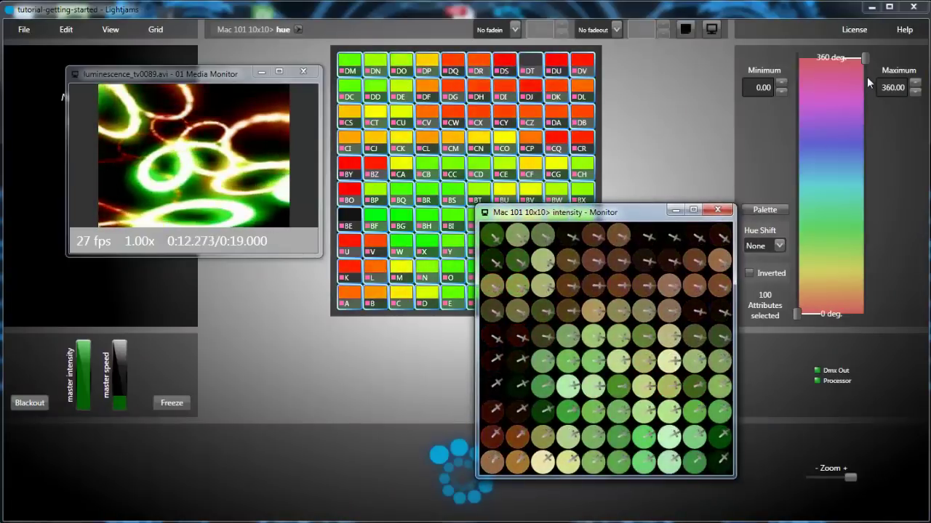
{"action": "left_click_drag", "start_coordinate": [865, 59], "coordinate": [804, 261]}
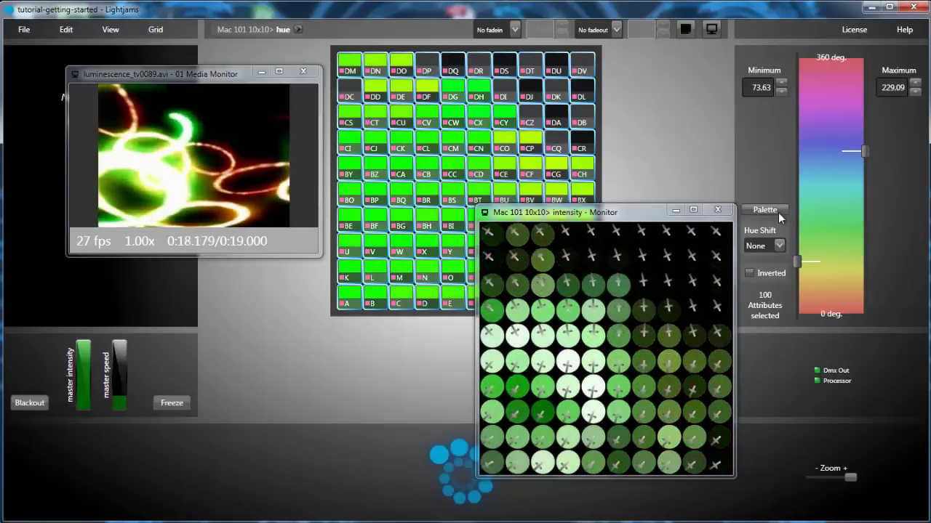
Step: Recolour the selected hue cells with the scene05 gradient palette
{"action": "left_click", "coordinate": [778, 211]}
{"action": "left_click", "coordinate": [854, 90]}
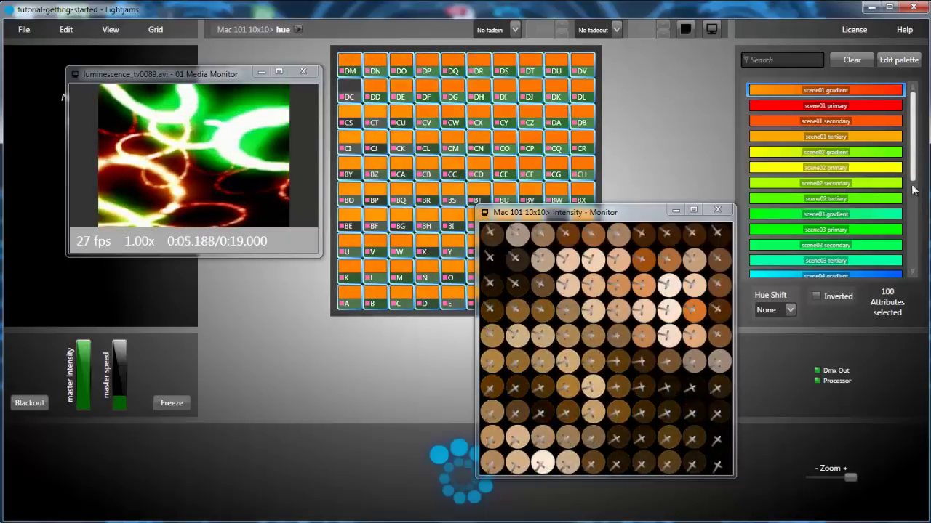
{"action": "left_click_drag", "start_coordinate": [914, 150], "coordinate": [914, 214]}
{"action": "left_click", "coordinate": [849, 213]}
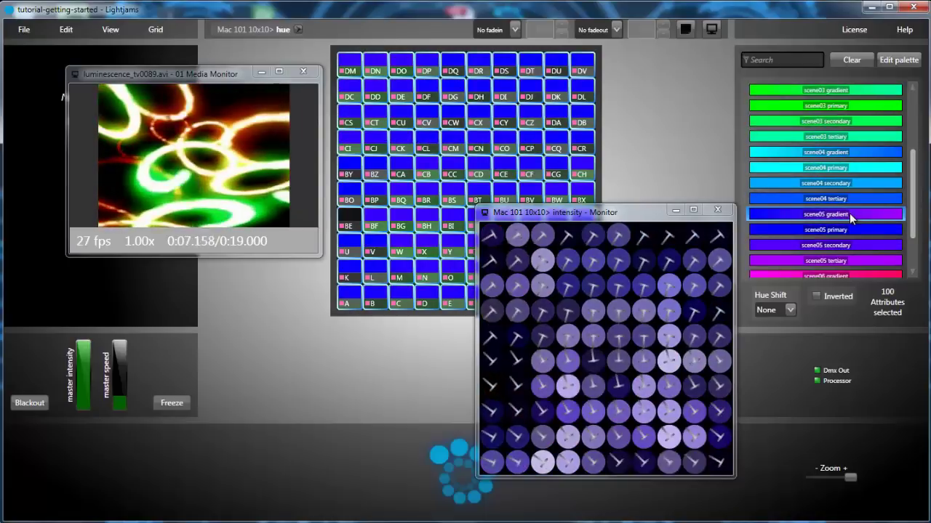